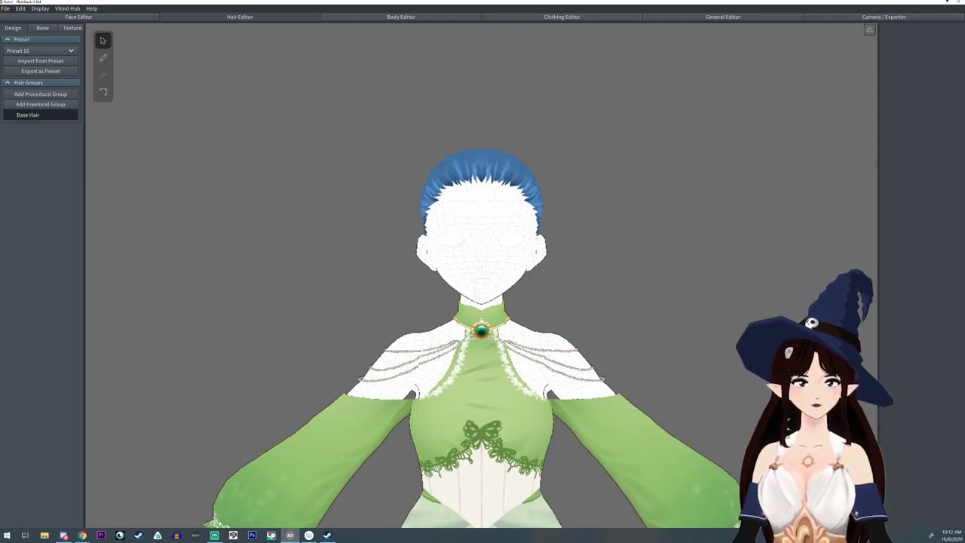
Add a procedural hair group to the bare head and set its Conformity (X) to 0
right_drag(513, 257, 504, 281)
scroll(481, 275, up, 2)
middle_drag(504, 281, 493, 324)
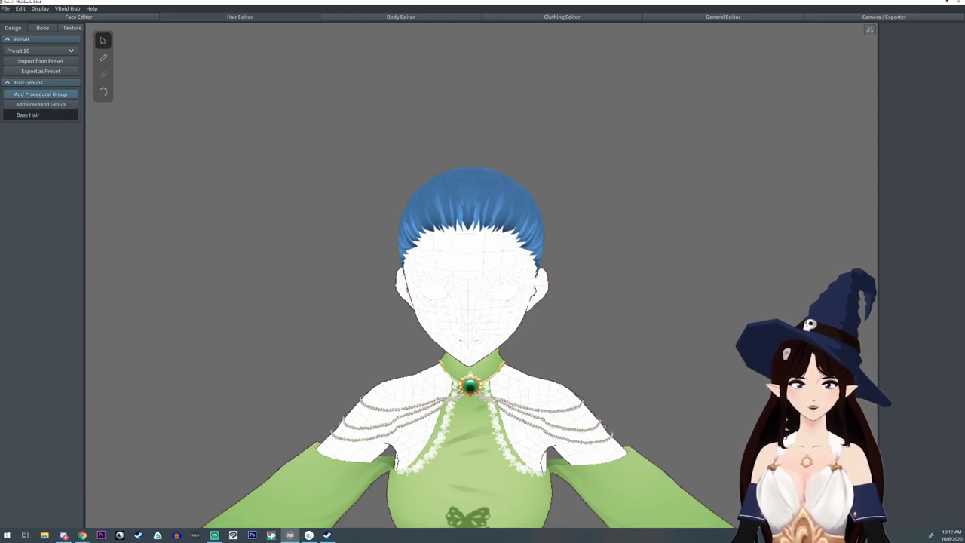
click(41, 93)
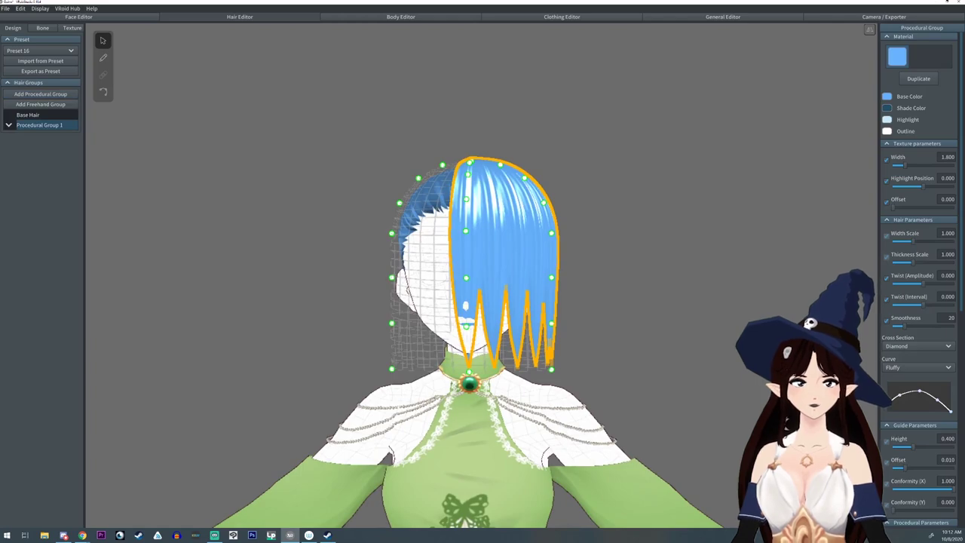
mouse_move(604, 302)
right_down()
mouse_move(498, 302)
mouse_move(604, 301)
mouse_move(585, 301)
right_up()
scroll(920, 279, down, 5)
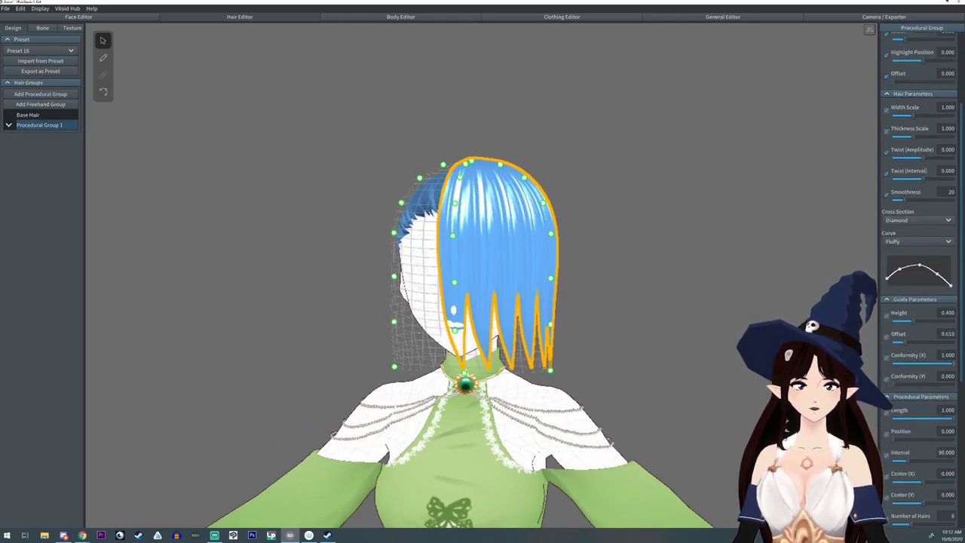
drag(954, 364, 892, 363)
right_drag(603, 302, 623, 302)
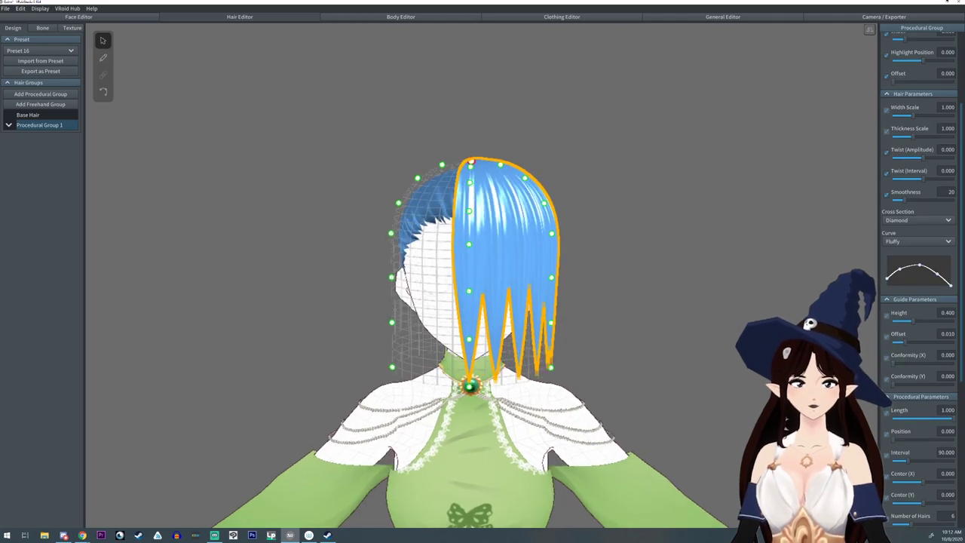
Pull the hair guide's control points outward from crown to lower edge so the strands flare away from the head
drag(472, 161, 550, 166)
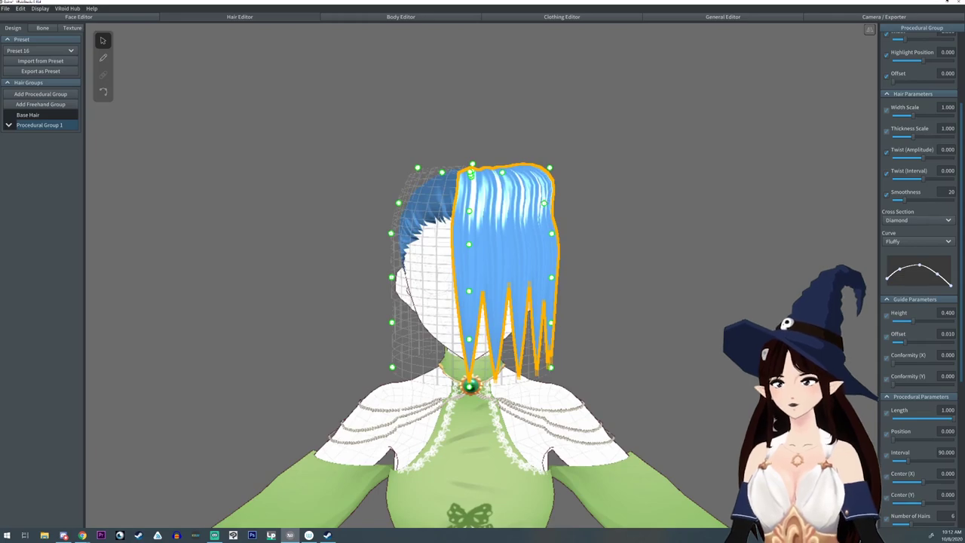
click(542, 203)
drag(544, 203, 579, 194)
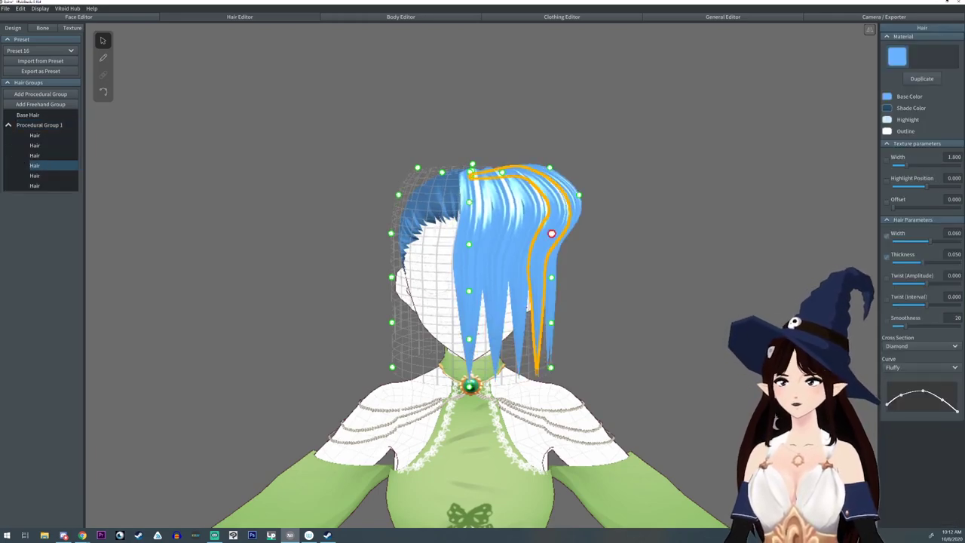
drag(552, 234, 592, 236)
drag(551, 277, 606, 266)
drag(551, 322, 601, 289)
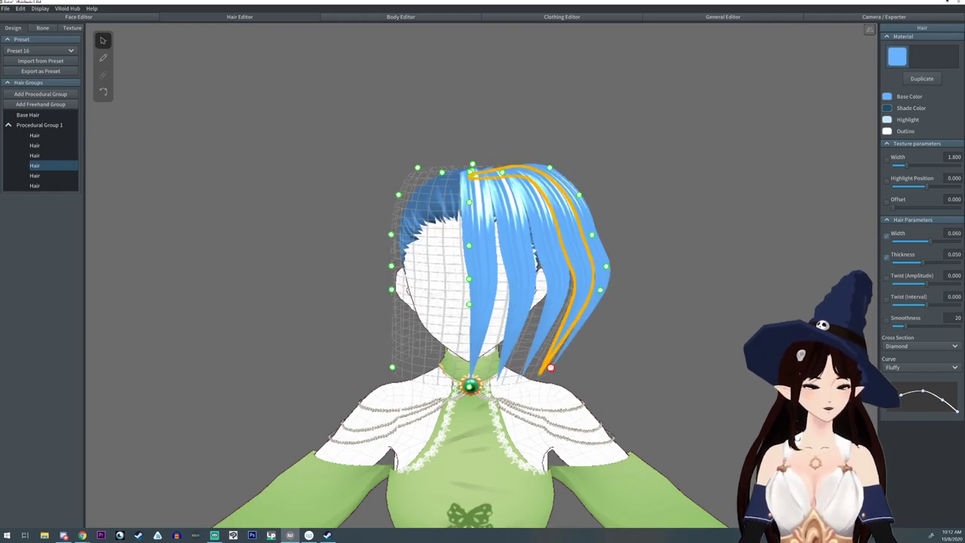
drag(551, 368, 583, 323)
right_drag(584, 324, 393, 347)
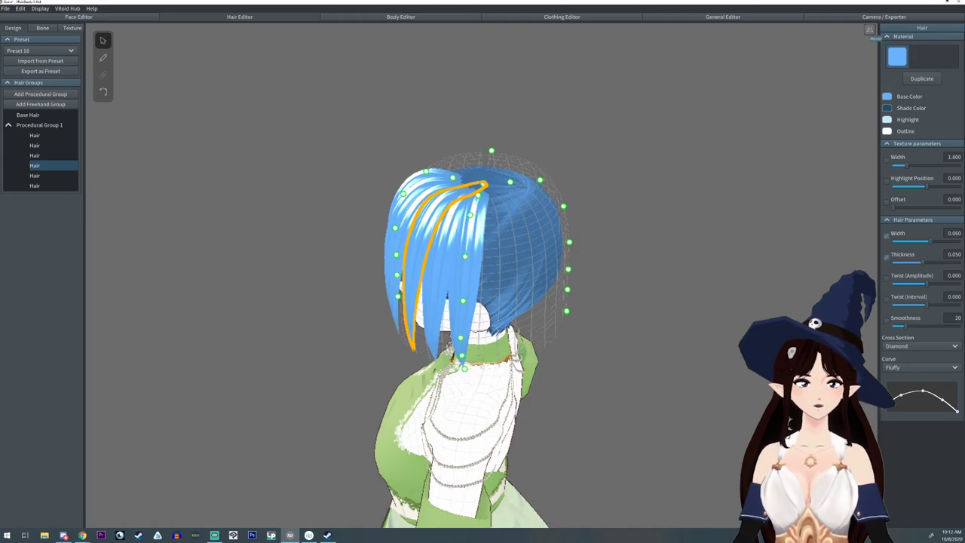
Set Procedural Group 1's Position to 120.49 and Interval to 43.884 to gather the strands at the back of the head
click(45, 124)
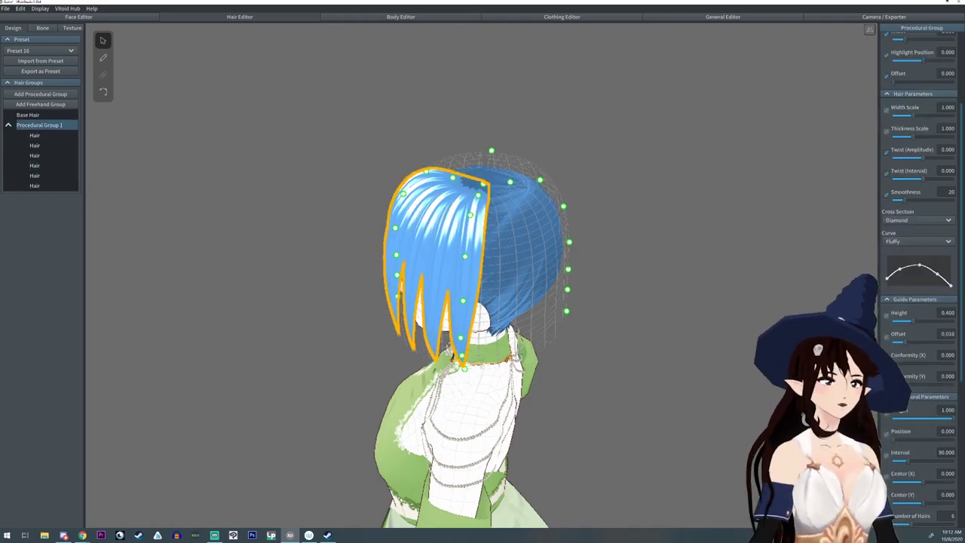
scroll(920, 302, down, 5)
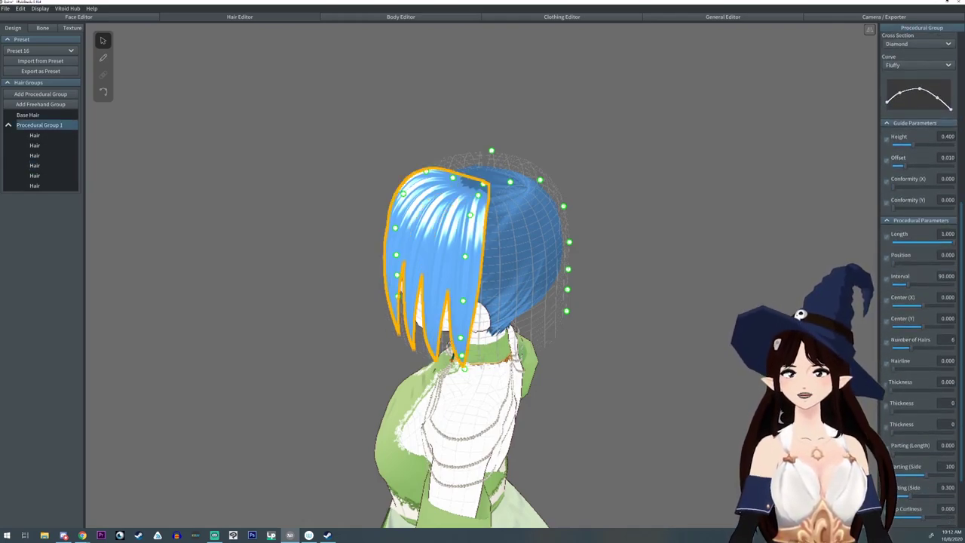
drag(907, 284, 914, 263)
right_drag(604, 317, 598, 285)
Reshape the guide at the back of the head by moving its upper points outward and its lower points downward
drag(562, 196, 583, 192)
mouse_move(584, 194)
right_down()
mouse_move(532, 313)
mouse_move(588, 189)
right_up()
drag(567, 233, 588, 234)
drag(571, 266, 577, 316)
right_drag(574, 318, 451, 320)
Set the group's Flow to 0.716, the two Flow (Curve) values to 0.496 and 0.425, and Tip Curliness to 0.045
scroll(919, 302, down, 3)
drag(894, 477, 930, 477)
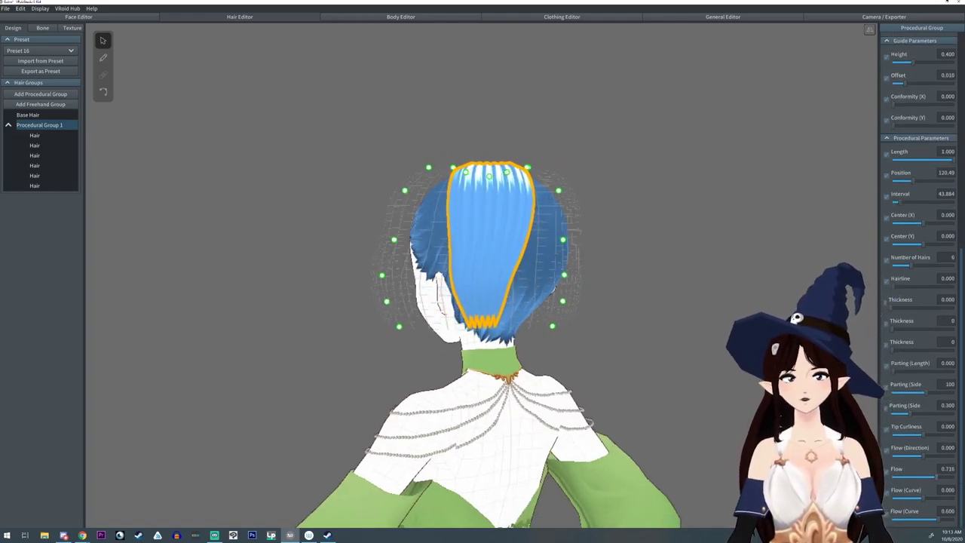
drag(923, 498, 929, 498)
drag(939, 519, 942, 519)
right_drag(483, 320, 626, 319)
drag(923, 435, 925, 434)
drag(929, 498, 935, 498)
right_drag(603, 320, 573, 320)
drag(935, 498, 912, 519)
right_drag(573, 320, 467, 320)
Set the ponytail group's Thickness Scale to 1.717, Center (X) to -0.207 and Center (Y) to 0.107
scroll(918, 302, up, 5)
drag(938, 238, 951, 249)
right_drag(482, 320, 649, 317)
scroll(512, 320, up, 3)
click(28, 116)
click(35, 136)
click(648, 317)
click(39, 126)
scroll(918, 302, down, 3)
mouse_move(527, 317)
right_down()
mouse_move(664, 317)
mouse_move(535, 320)
right_up()
drag(924, 395, 927, 396)
right_drag(483, 302, 633, 378)
Set the ponytail group's Number of Hairs to 5
scroll(919, 302, up, 5)
scroll(918, 302, down, 4)
drag(911, 442, 902, 442)
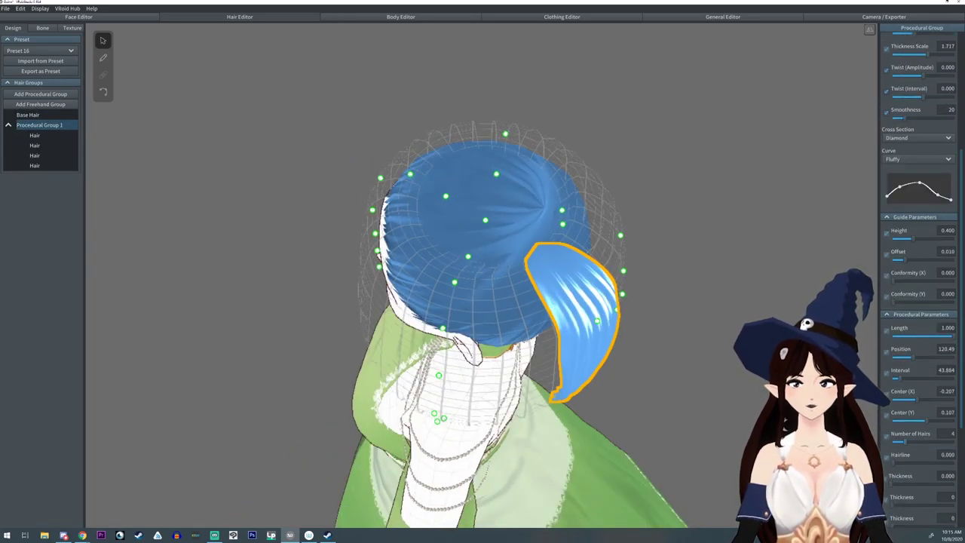
right_drag(634, 377, 483, 302)
drag(902, 442, 908, 442)
right_drag(483, 302, 574, 309)
Set the ponytail's procedural Thickness parameters to 0.264, 60 and 50
scroll(919, 377, down, 3)
drag(894, 383, 930, 404)
mouse_move(528, 316)
right_down()
mouse_move(633, 317)
mouse_move(543, 321)
right_up()
scroll(918, 378, down, 3)
drag(924, 476, 937, 477)
right_drag(528, 316, 664, 317)
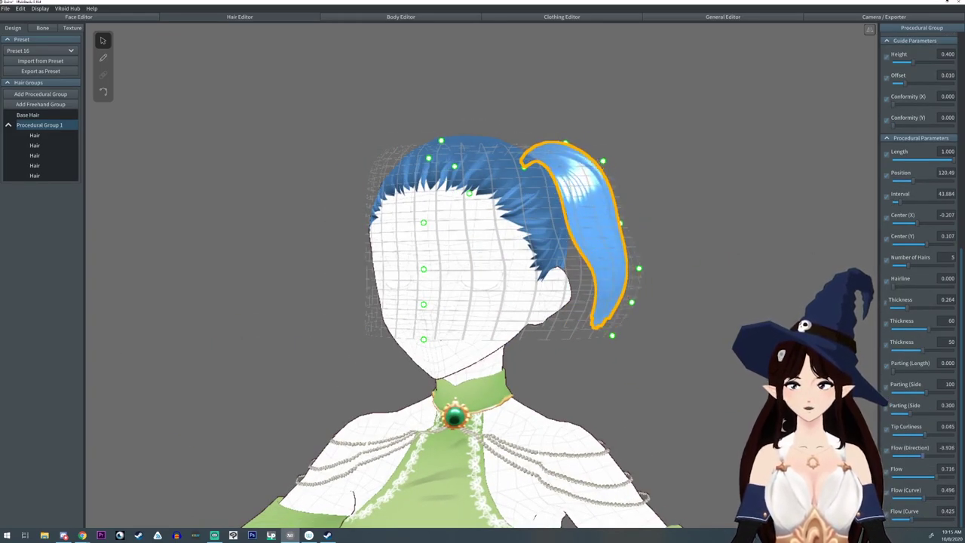
Move the guide's control points to arch the ponytail above the crown and bring its lower end closer to the neck
mouse_move(528, 316)
right_down()
mouse_move(573, 320)
mouse_move(520, 317)
right_up()
drag(627, 162, 642, 154)
mouse_move(520, 316)
right_down()
mouse_move(574, 320)
mouse_move(521, 324)
right_up()
drag(523, 185, 520, 181)
drag(502, 131, 526, 126)
drag(652, 236, 607, 264)
drag(626, 315, 606, 310)
mouse_move(605, 310)
right_down()
mouse_move(658, 310)
mouse_move(622, 310)
right_up()
click(664, 310)
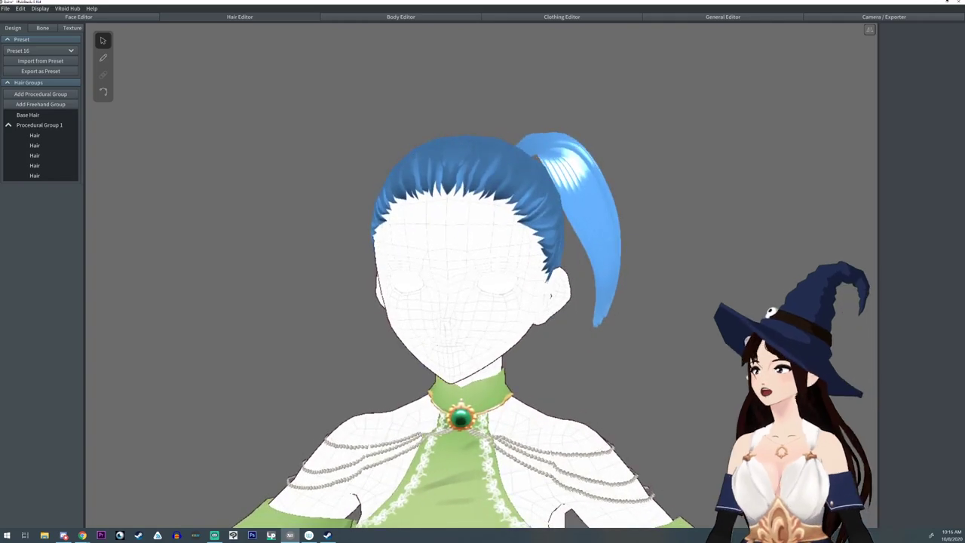
Add a freehand hair group and reshape its guide so the lower edge extends down and curves in around the neck
click(41, 125)
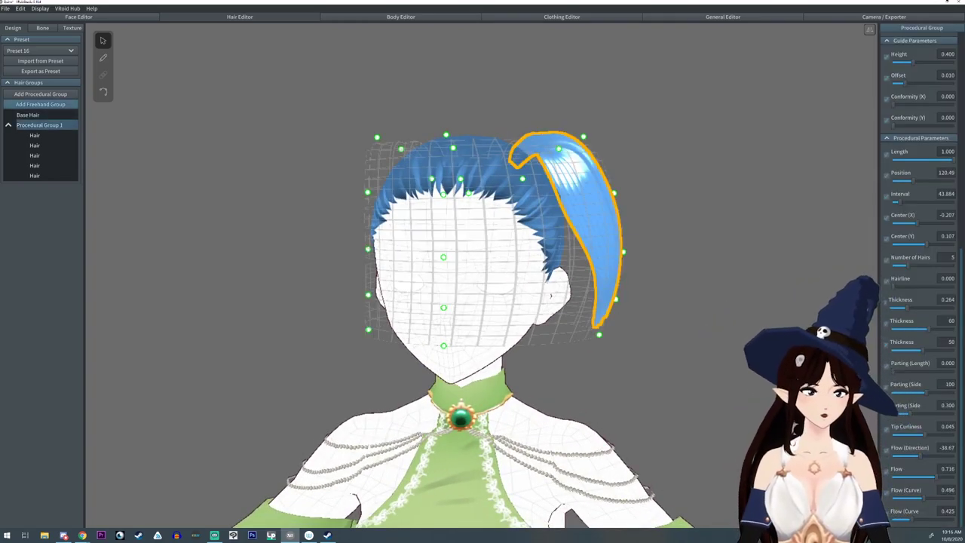
click(40, 104)
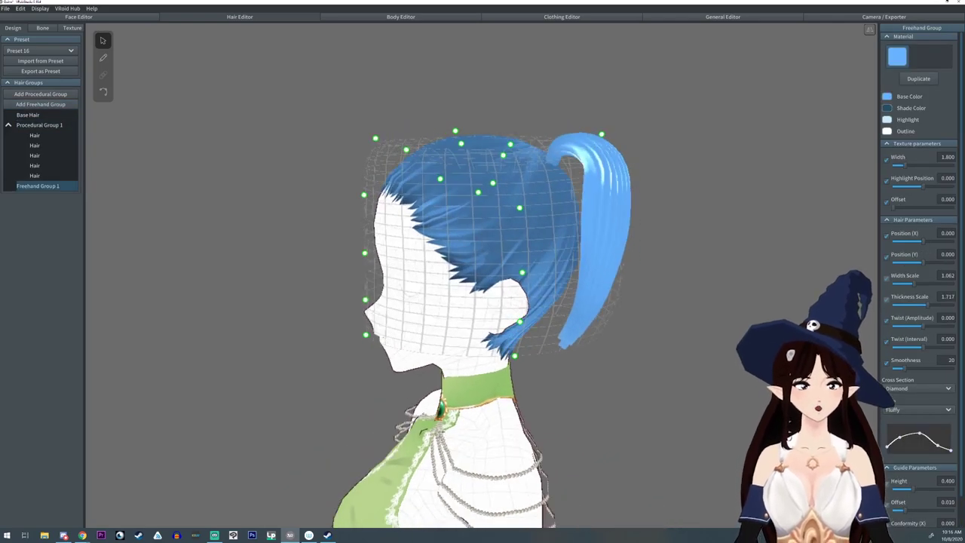
drag(366, 335, 366, 394)
right_drag(422, 423, 407, 407)
drag(608, 300, 556, 315)
scroll(919, 279, down, 2)
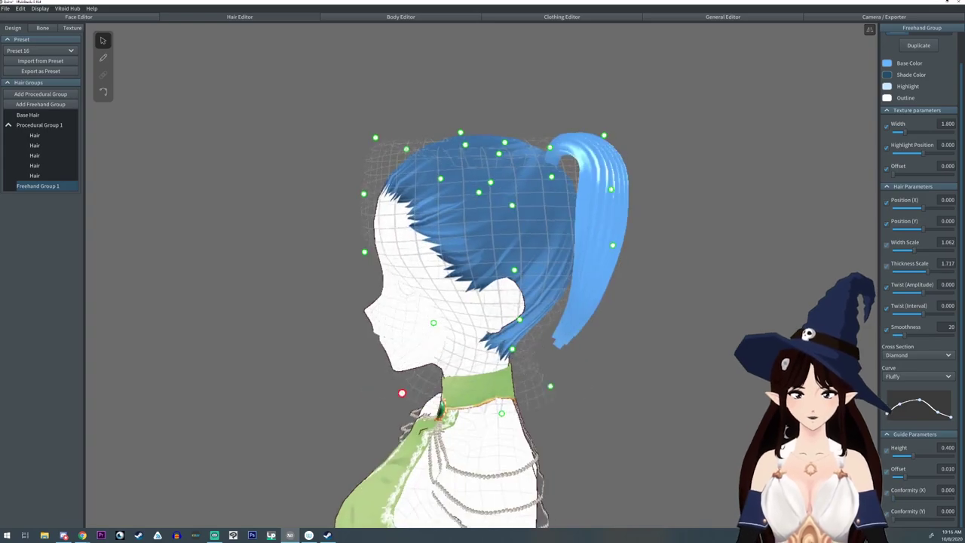
right_drag(438, 354, 461, 332)
mouse_move(422, 245)
right_down()
mouse_move(351, 245)
mouse_move(456, 245)
right_up()
Switch to the hair brush and set its Width to 0.035 and Thickness to 0.049
click(103, 58)
drag(931, 280, 913, 280)
drag(924, 302, 922, 302)
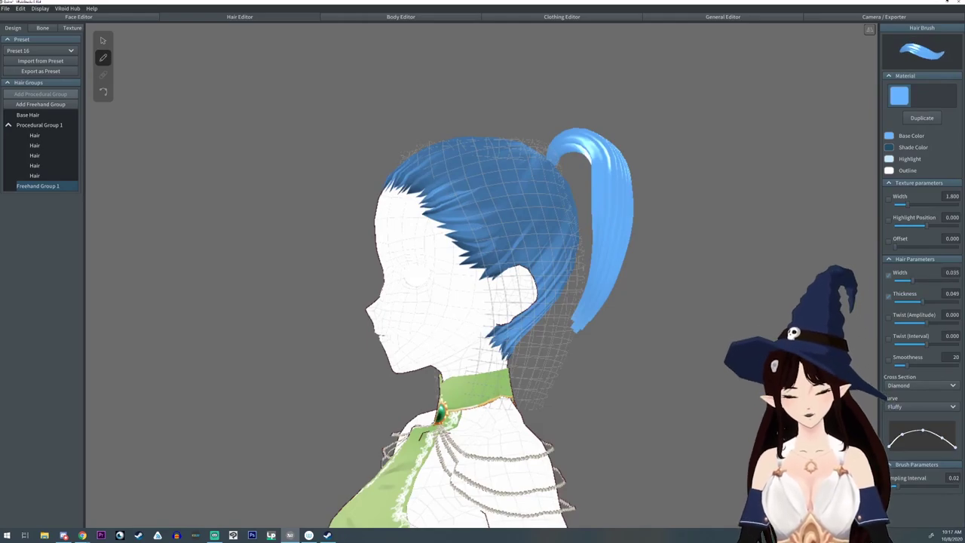
Draw three overlapping strands on the guide, running from the ponytail's tip forward past the neck
drag(577, 326, 514, 333)
right_drag(483, 332, 487, 309)
drag(562, 302, 483, 308)
drag(561, 310, 482, 311)
right_drag(482, 310, 513, 377)
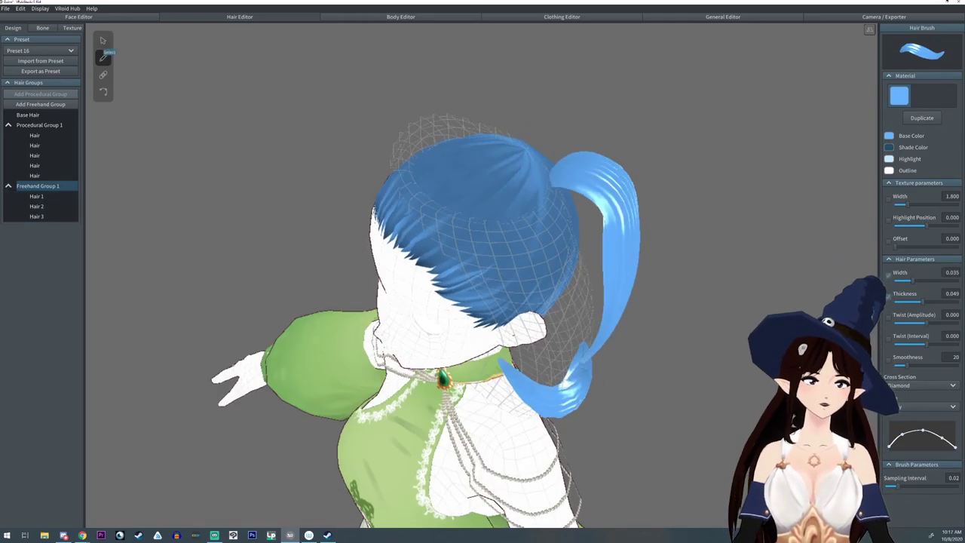
Select the Hair 3 strand and move the lower front guide points back toward the ponytail
click(103, 40)
click(555, 401)
right_drag(555, 401, 513, 320)
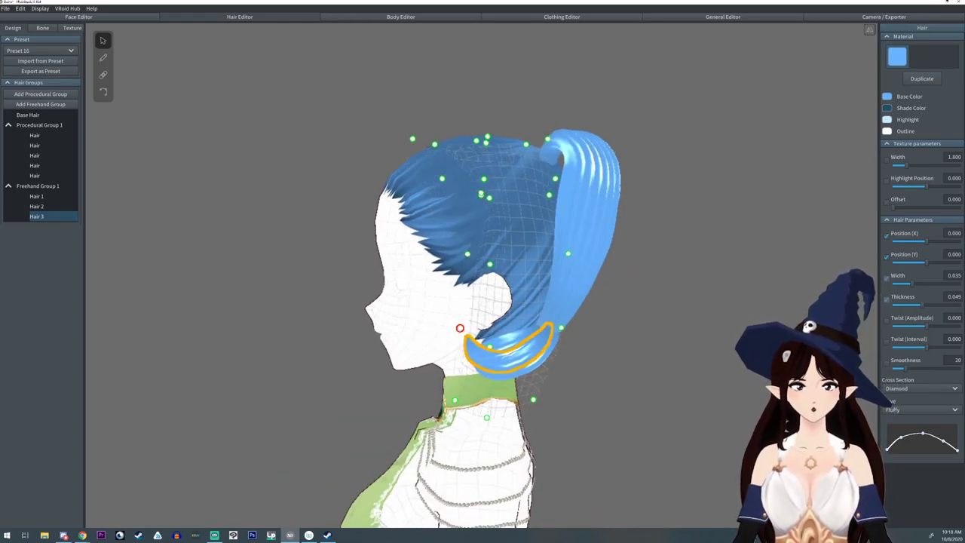
drag(460, 328, 480, 330)
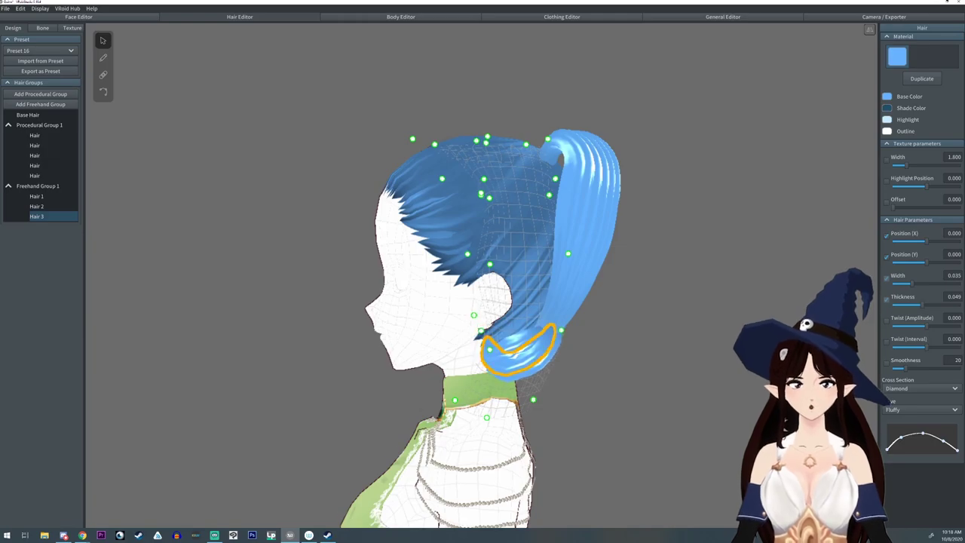
right_drag(521, 358, 503, 368)
drag(456, 397, 472, 400)
right_drag(471, 399, 502, 469)
Edit the Hair 3 strand's control points, pulling its pointed end back toward the ponytail
click(104, 92)
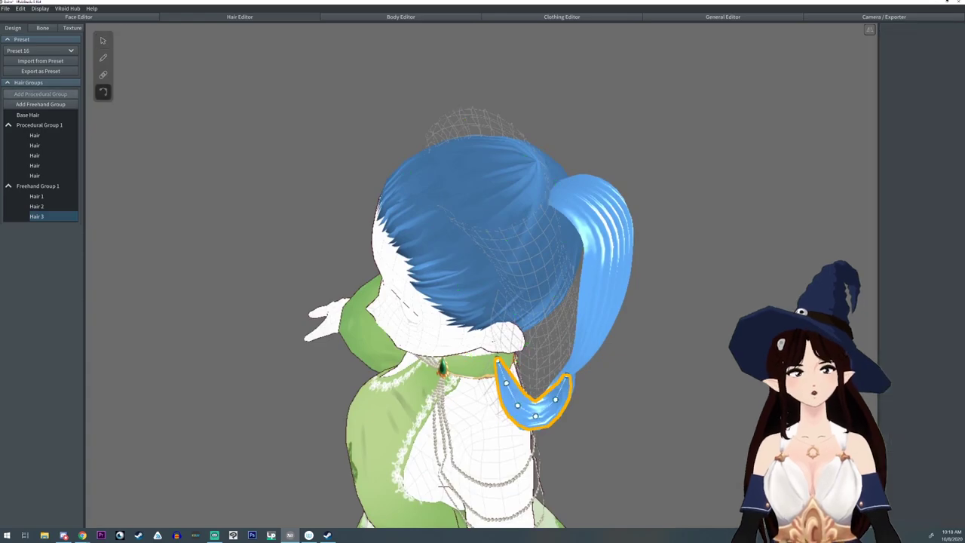
right_drag(422, 362, 468, 291)
drag(558, 353, 570, 360)
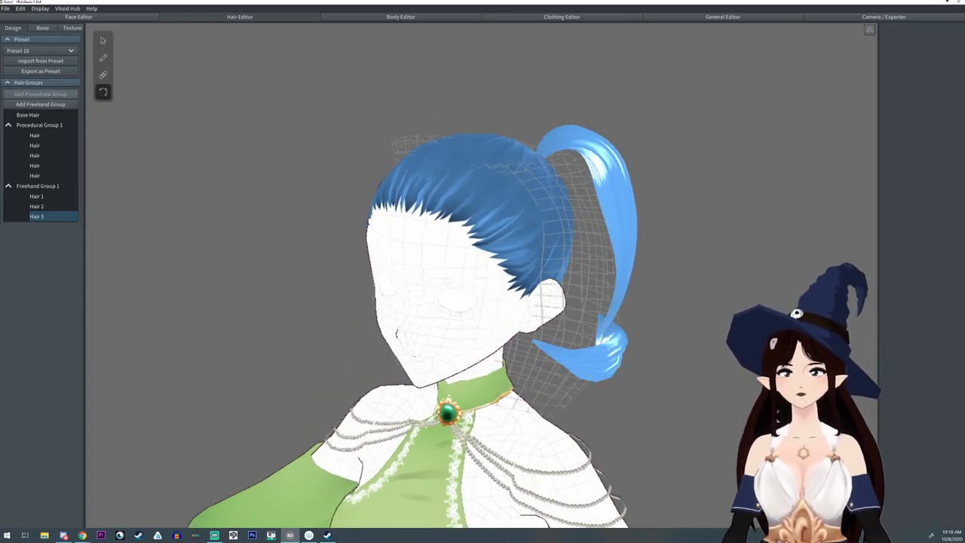
click(584, 361)
click(582, 366)
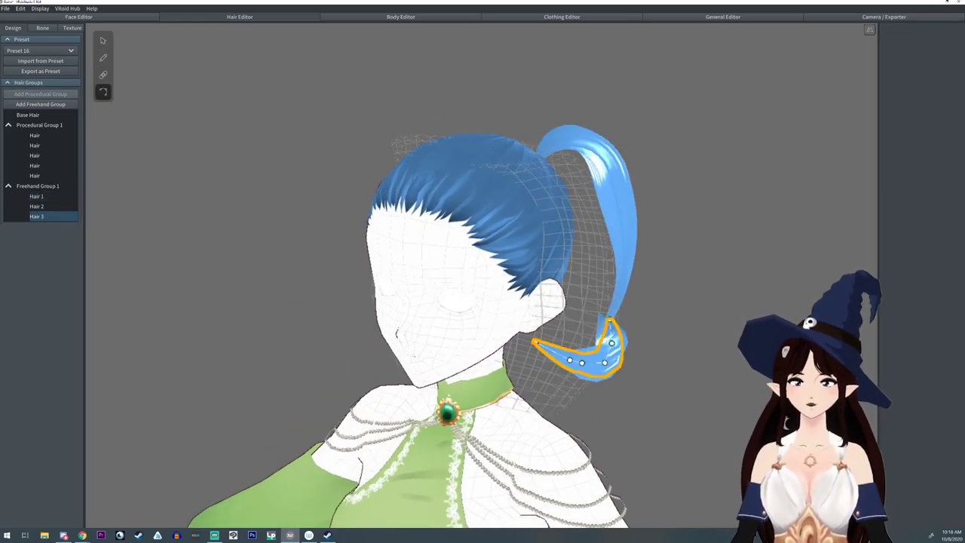
drag(556, 353, 568, 360)
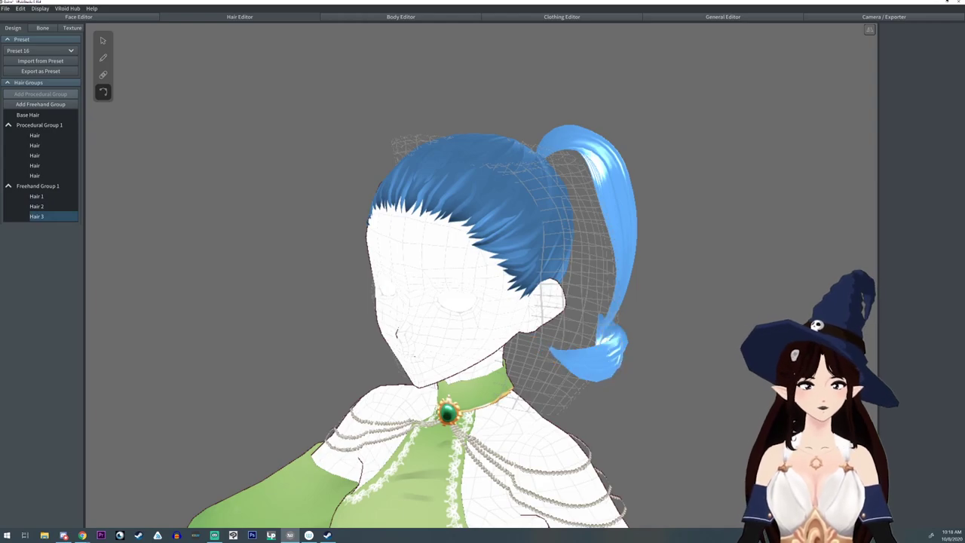
Adjust a control point of the Hair 1 strand to refine the curl at the ponytail's end
right_drag(570, 360, 411, 357)
click(431, 359)
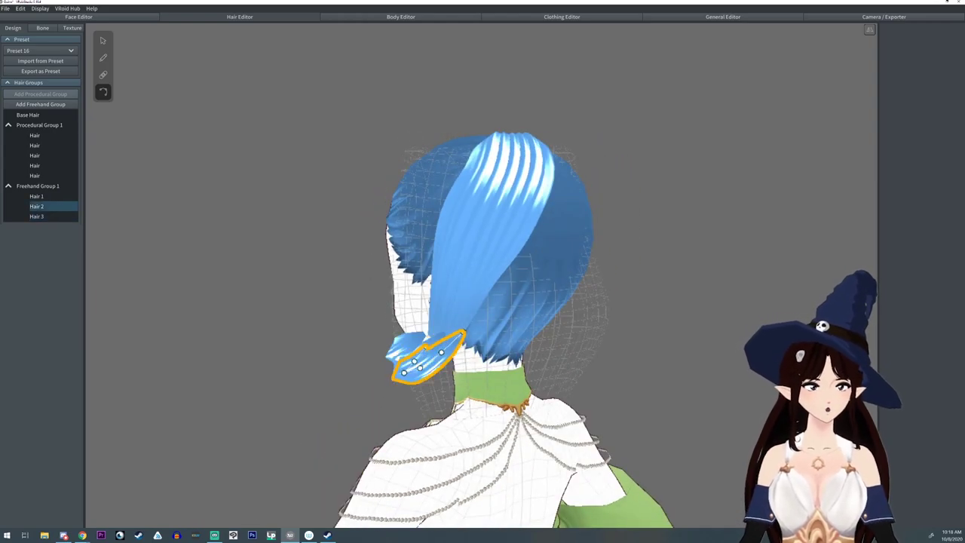
click(402, 350)
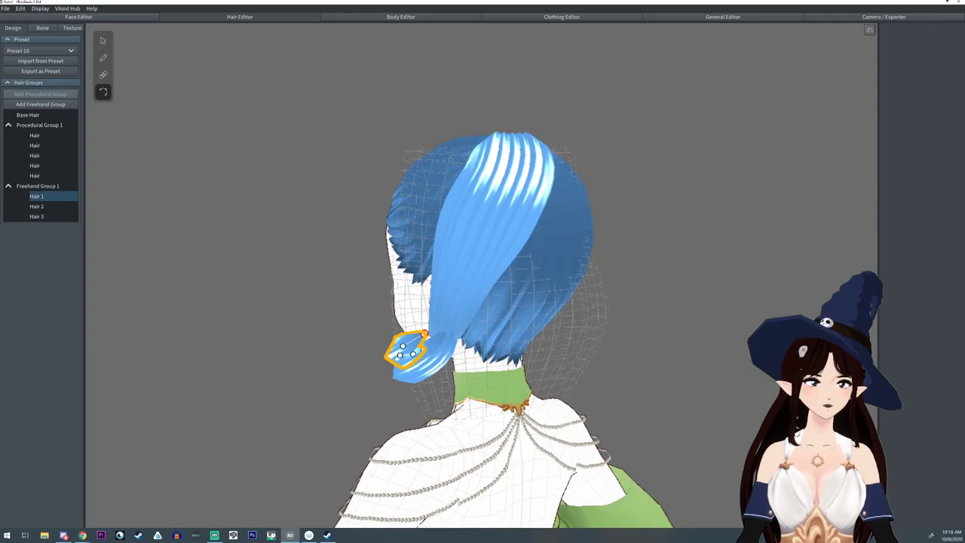
drag(402, 351, 406, 350)
right_drag(408, 352, 391, 514)
right_drag(382, 342, 445, 324)
click(440, 329)
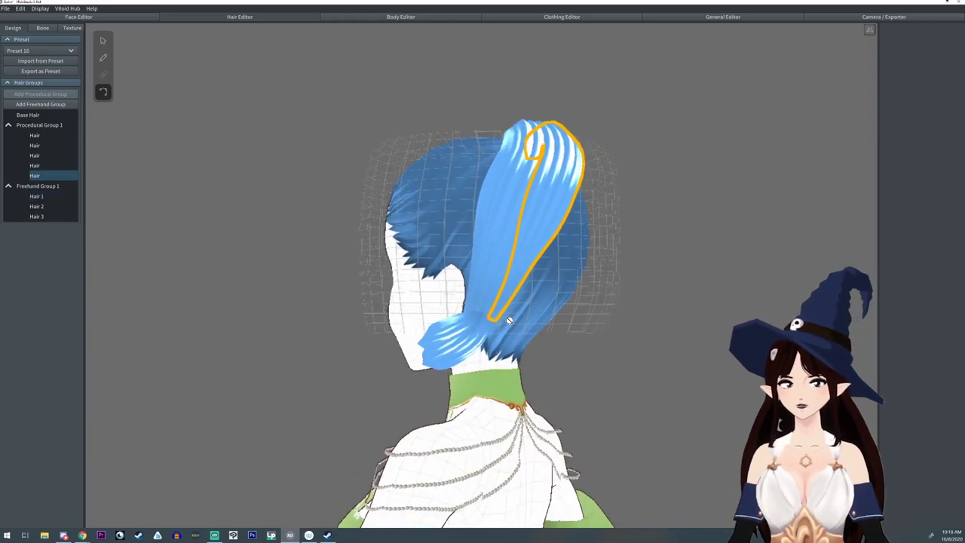
Convert the procedural ponytail group to brush hair and move its tip control points to join the freehand curl strands
right_click(36, 125)
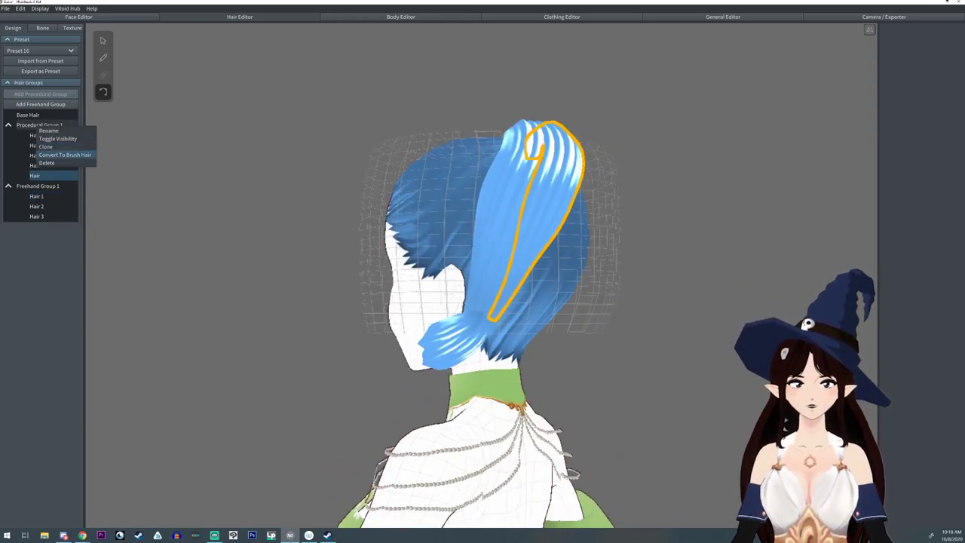
click(65, 155)
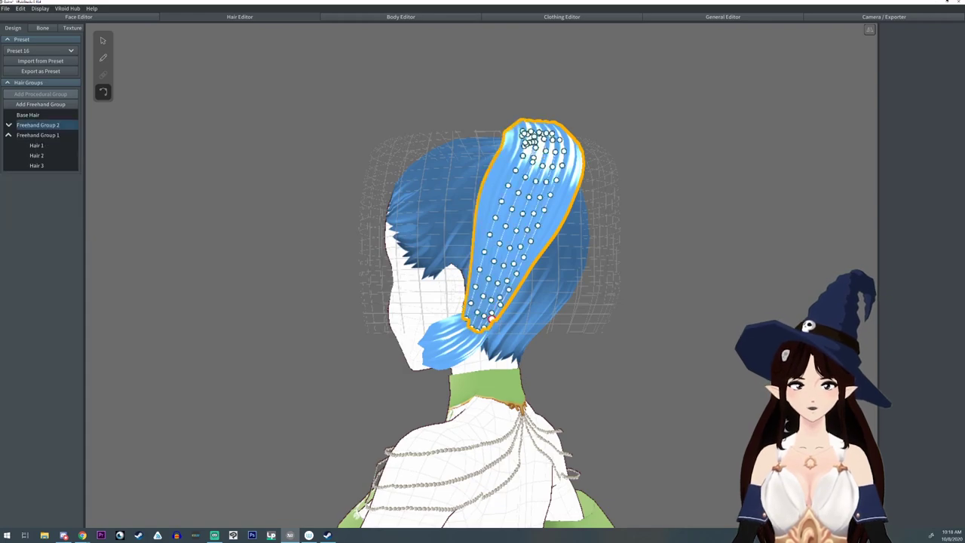
mouse_move(492, 319)
mouse_down()
mouse_move(473, 333)
mouse_move(483, 317)
mouse_up()
click(484, 317)
right_drag(486, 324, 555, 328)
click(531, 325)
mouse_move(530, 326)
mouse_down()
mouse_move(512, 335)
mouse_move(541, 319)
mouse_up()
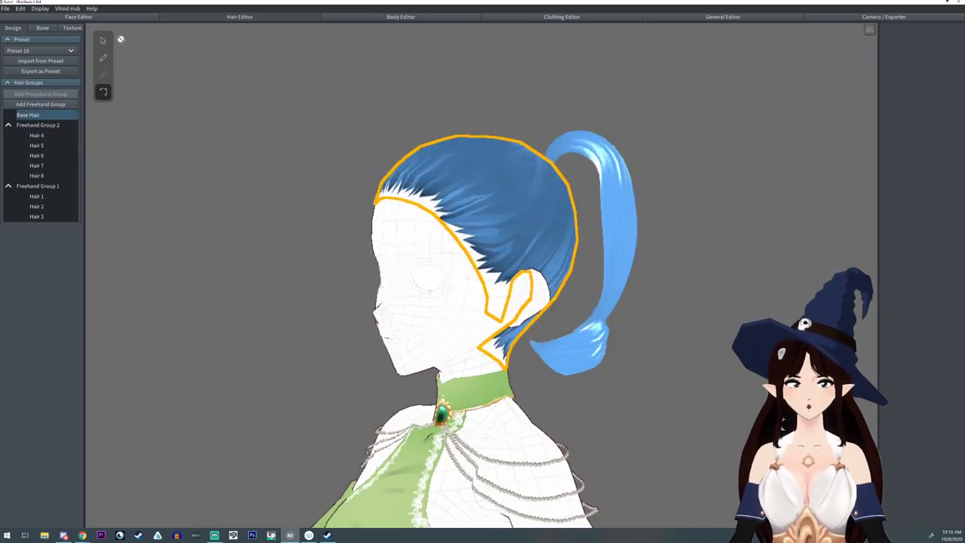
Change the hair material's highlight color to black
click(887, 96)
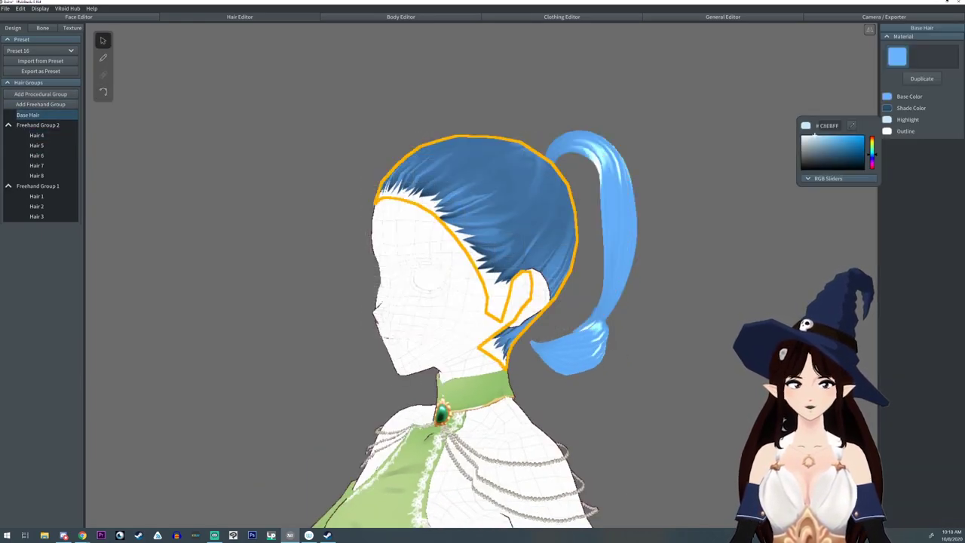
drag(814, 136, 804, 170)
right_drag(528, 302, 589, 332)
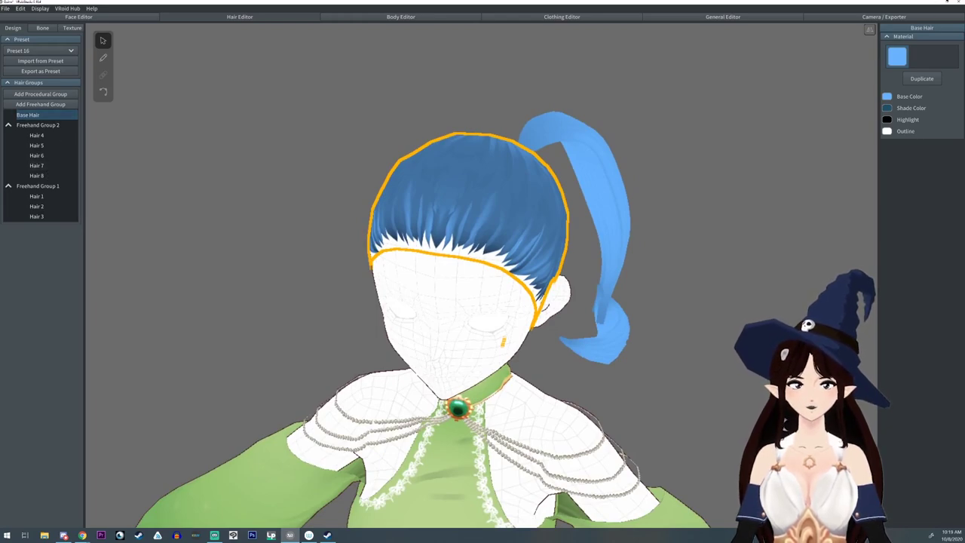
mouse_move(483, 302)
right_down()
mouse_move(407, 302)
mouse_move(498, 291)
right_up()
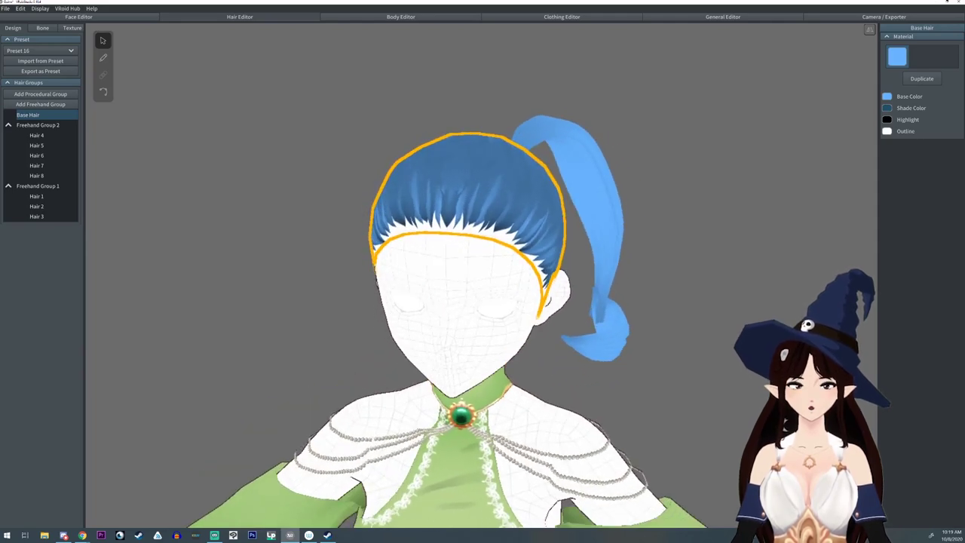
click(103, 92)
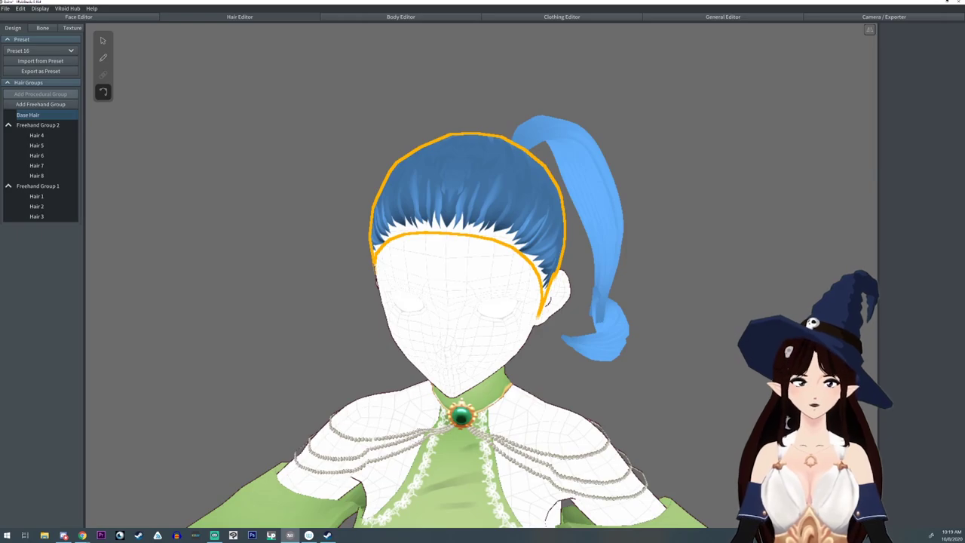
Examine the ponytail strands of Freehand Group 2 and the curl strands of Freehand Group 1 from several angles
click(65, 125)
scroll(461, 264, up, 2)
right_drag(483, 295, 354, 290)
click(103, 40)
right_drag(360, 329, 662, 312)
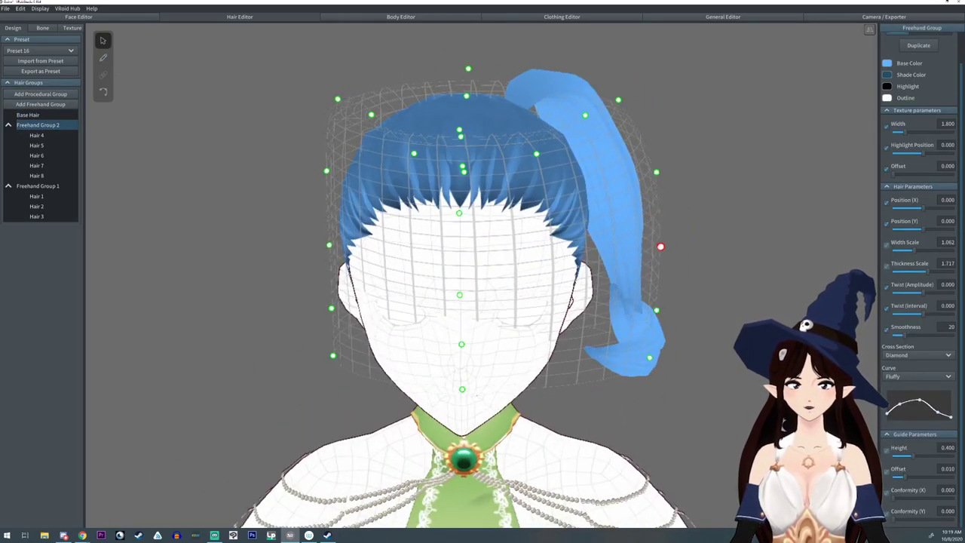
right_drag(660, 248, 635, 230)
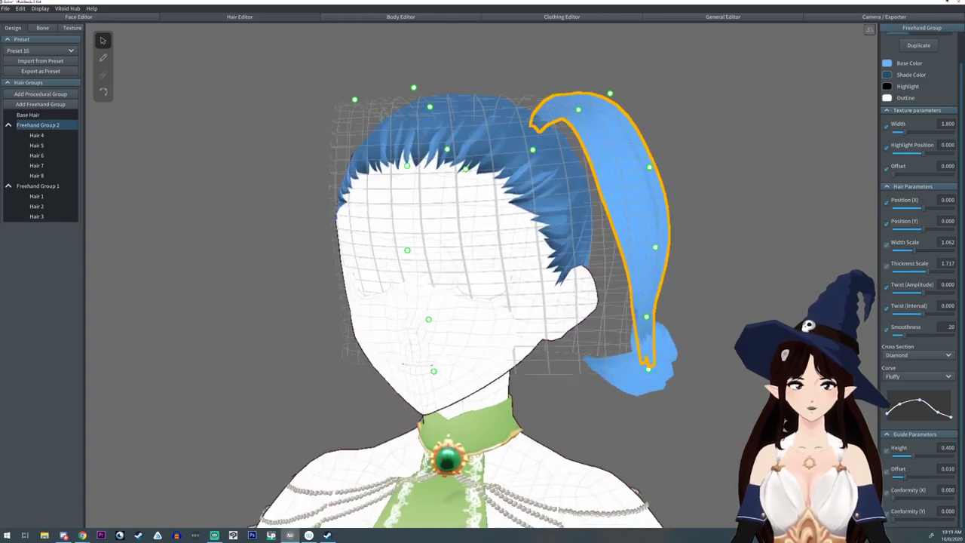
click(705, 227)
right_drag(705, 226, 615, 260)
click(45, 185)
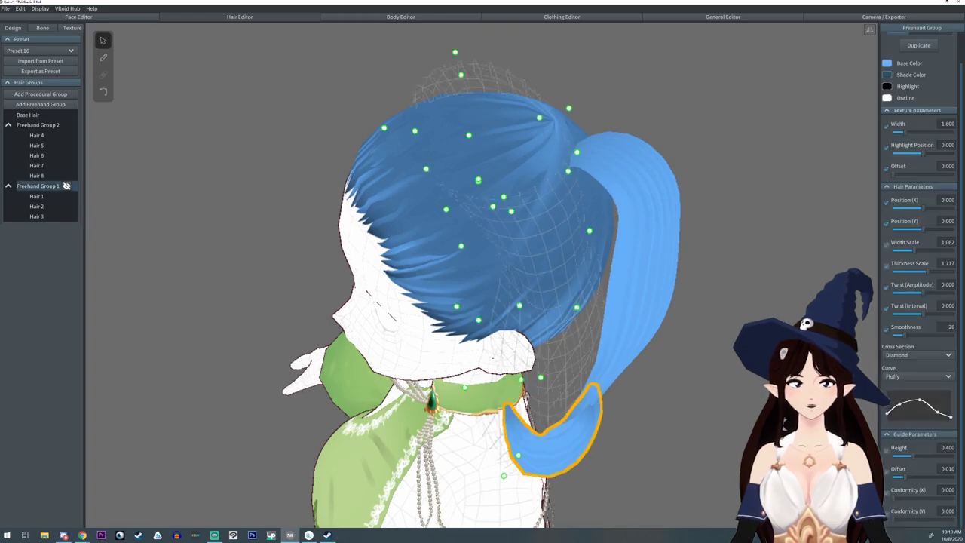
Add a new freehand group and pull its lower guide points near the ponytail's curl to start reshaping the guide mesh
click(40, 104)
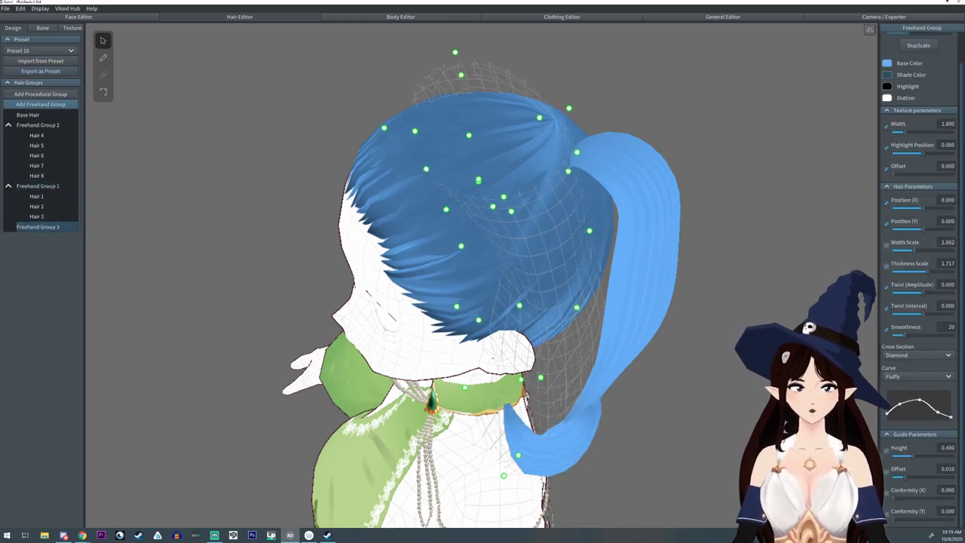
right_drag(482, 317, 430, 249)
right_drag(362, 248, 510, 351)
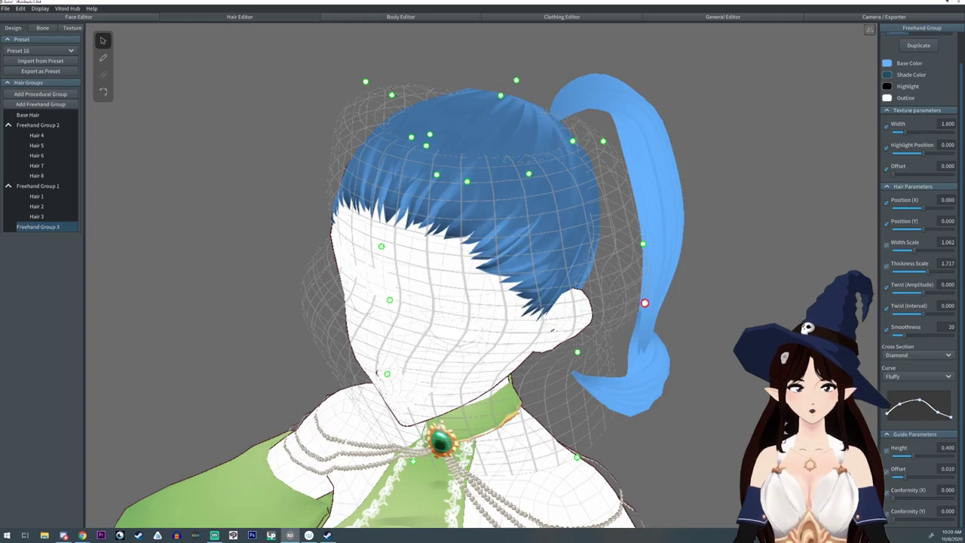
click(645, 303)
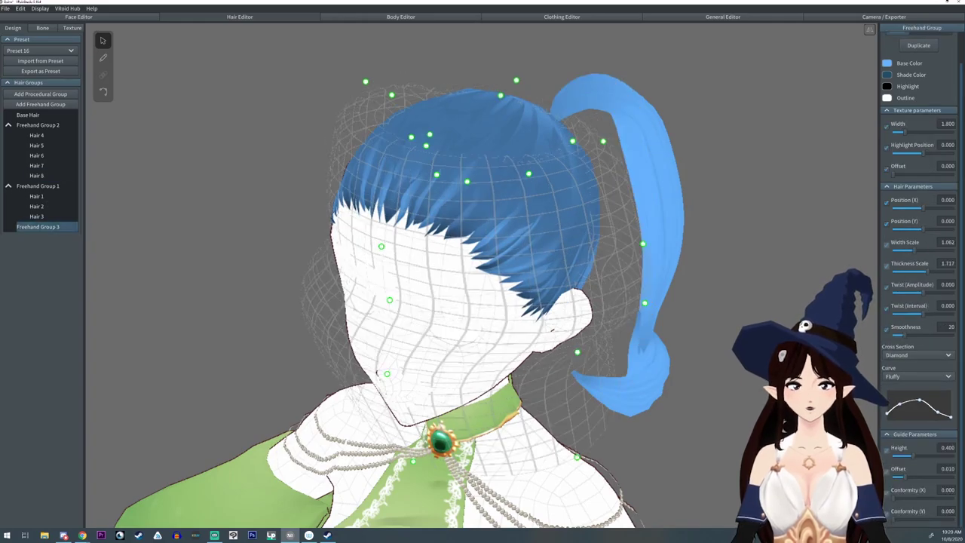
right_drag(452, 332, 573, 339)
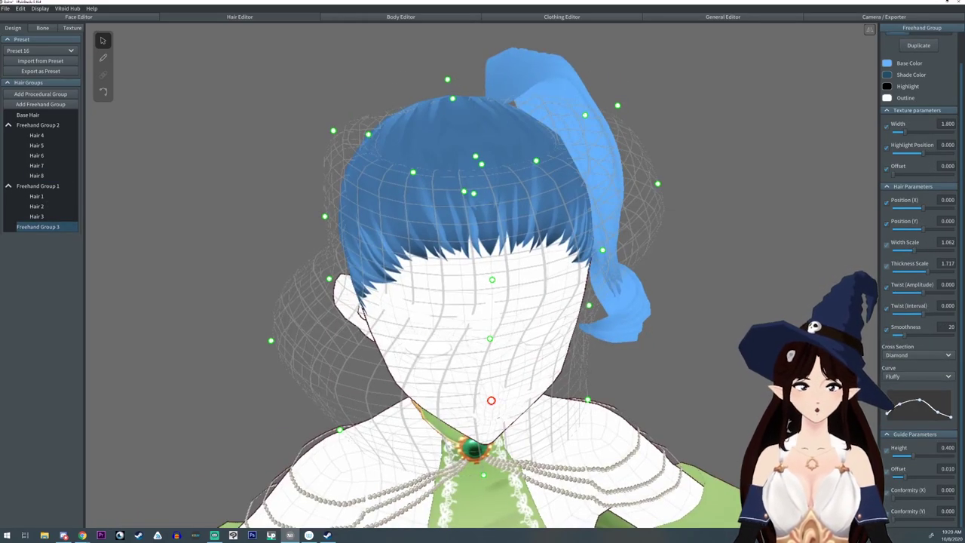
right_drag(491, 400, 430, 377)
drag(592, 344, 586, 345)
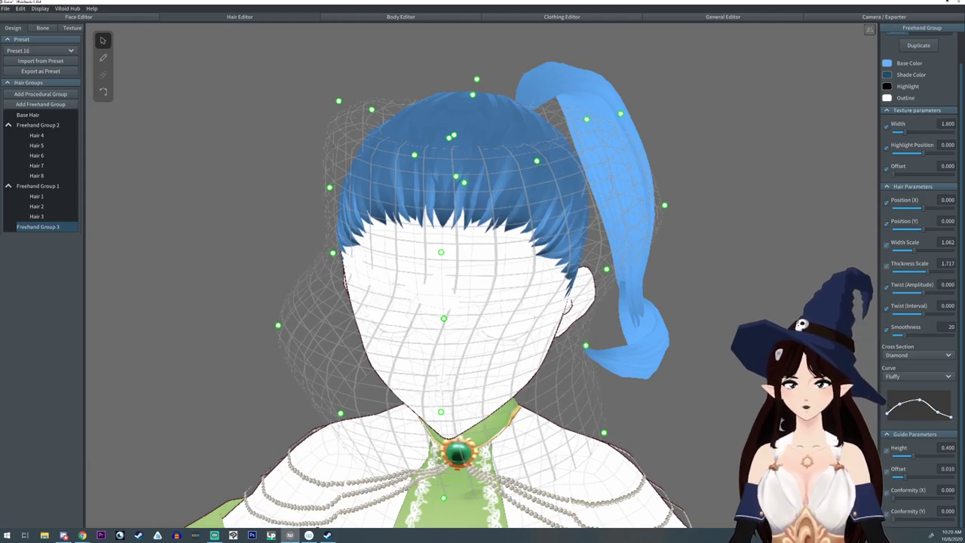
drag(604, 432, 629, 425)
click(629, 425)
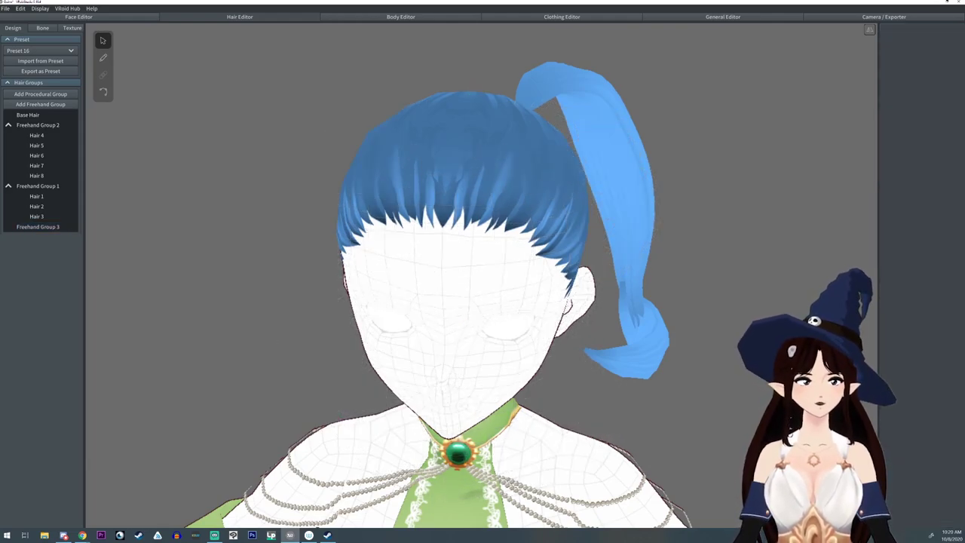
Flare the guide mesh of Freehand Group 3 outward in front of the face and behind the neck, following the ponytail
click(43, 227)
mouse_move(528, 317)
right_down()
mouse_move(332, 309)
mouse_move(436, 281)
right_up()
drag(672, 347, 707, 346)
drag(337, 348, 271, 349)
drag(358, 263, 283, 250)
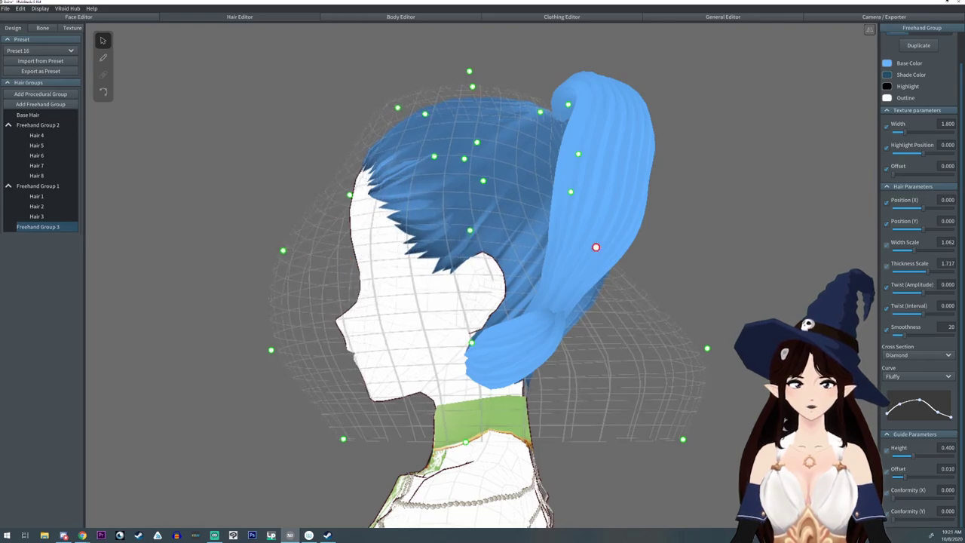
drag(596, 247, 683, 223)
drag(682, 439, 704, 438)
drag(344, 438, 302, 441)
Draw two freehand strands in Freehand Group 3 that extend the curl at the ponytail's end
right_drag(301, 442, 377, 498)
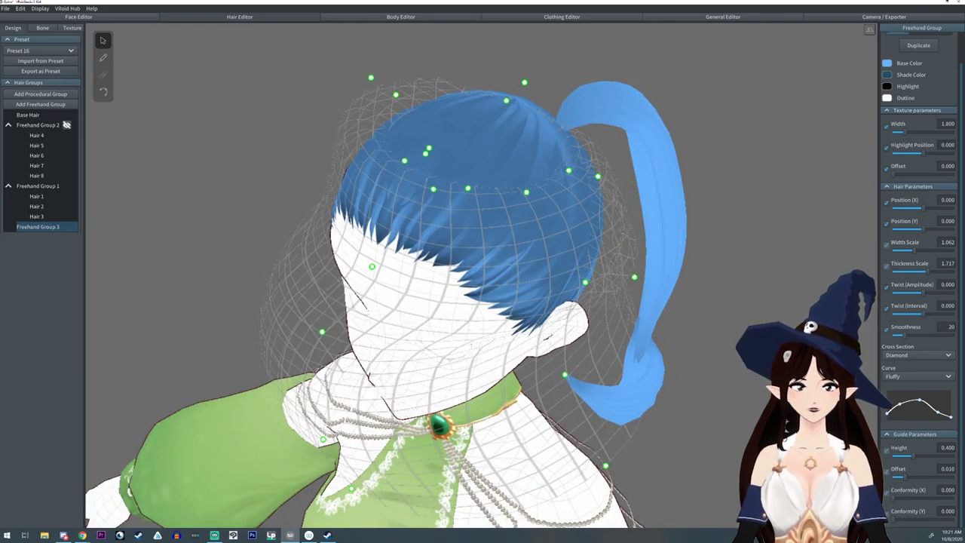
click(103, 58)
mouse_move(483, 422)
right_down()
mouse_move(452, 392)
mouse_move(483, 430)
right_up()
mouse_move(629, 365)
mouse_down()
mouse_move(580, 335)
mouse_move(566, 377)
mouse_up()
drag(570, 373, 653, 400)
right_drag(653, 400, 588, 302)
Move a lower control point of the Hair 10 strand to refine its curve beside the curl
click(37, 248)
click(103, 92)
drag(606, 392, 618, 377)
Move the lower guide points of Freehand Group 3 to reposition its strands against the curl
click(37, 237)
mouse_move(483, 339)
right_down()
mouse_move(580, 393)
mouse_move(497, 331)
right_up()
click(103, 41)
drag(649, 441, 713, 416)
drag(380, 424, 485, 385)
mouse_move(485, 385)
right_down()
mouse_move(498, 408)
mouse_move(485, 386)
right_up()
Adjust two control points of the Hair 10 strand so it joins the curl more closely
click(103, 92)
right_drag(603, 362, 513, 378)
click(38, 247)
drag(589, 411, 582, 403)
drag(521, 396, 516, 391)
right_drag(482, 339, 588, 324)
Clone Freehand Group 1 to get a second set of curl strands
click(66, 185)
right_click(40, 185)
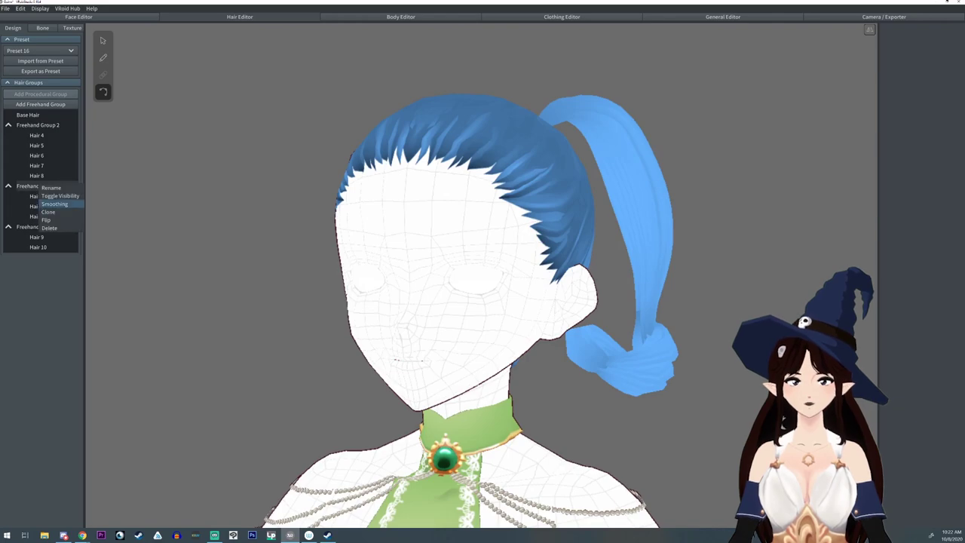
click(48, 212)
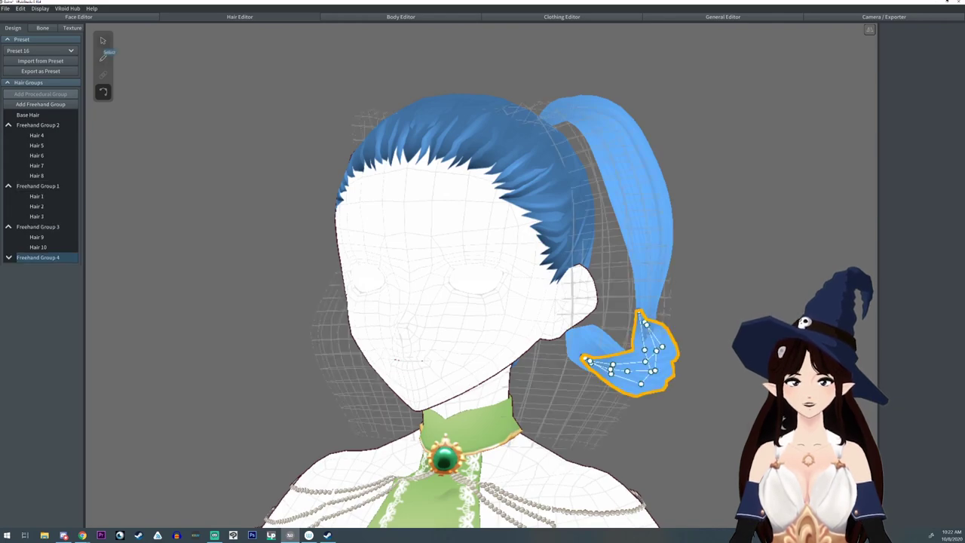
Pull the guide points of the cloned Freehand Group 4 down and back to place its strands below the original curl
click(104, 40)
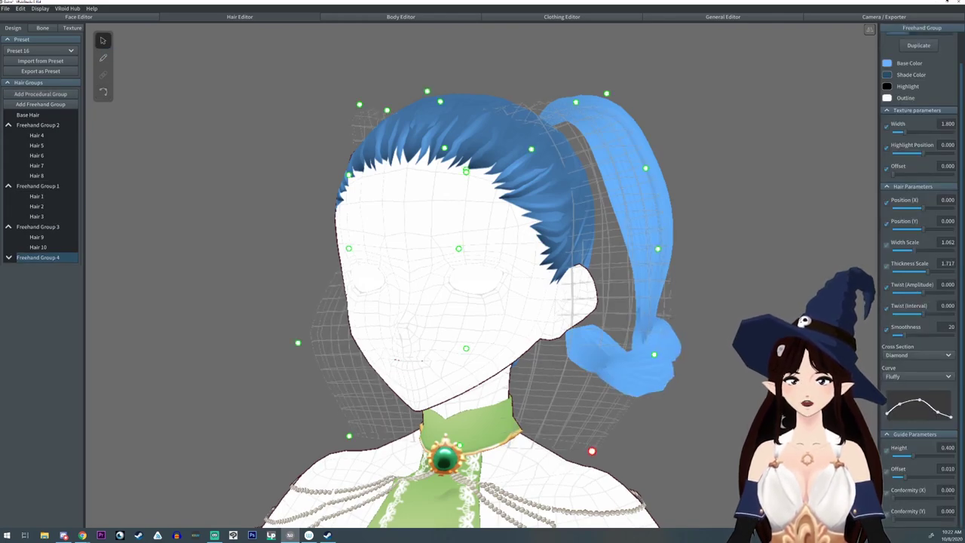
drag(592, 450, 582, 511)
right_drag(615, 400, 570, 377)
scroll(566, 377, down, 2)
middle_drag(566, 377, 558, 342)
scroll(558, 342, up, 2)
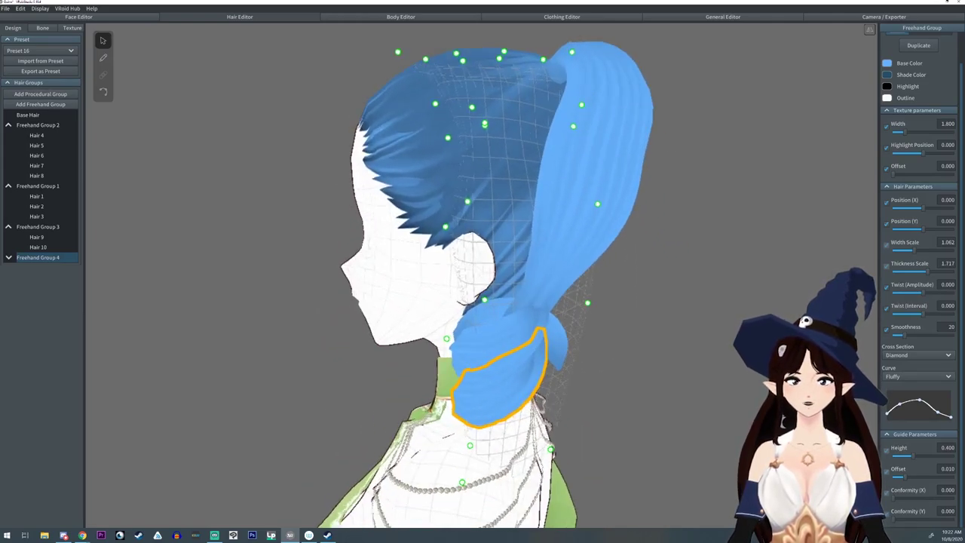
drag(588, 303, 603, 328)
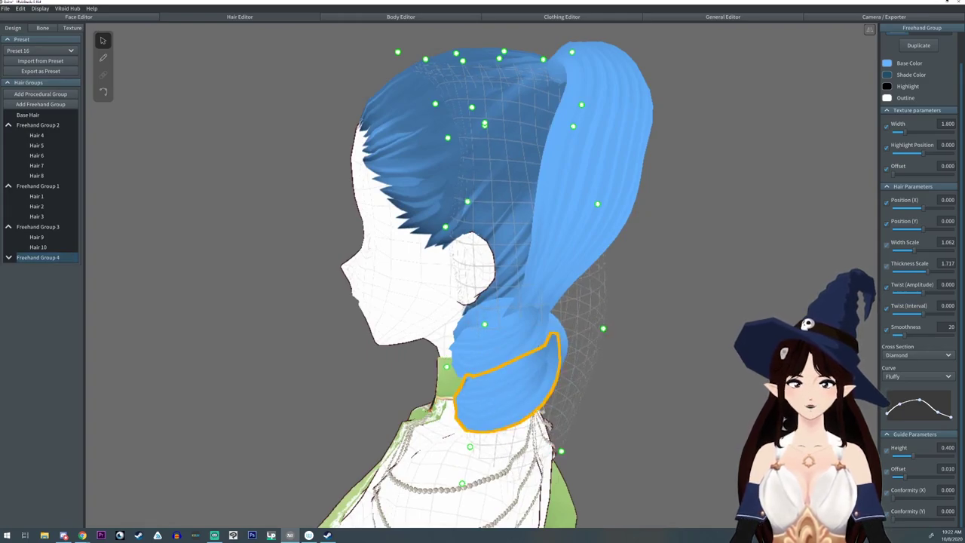
Delete the Hair 11 strand from the cloned Freehand Group 4
click(8, 257)
click(38, 268)
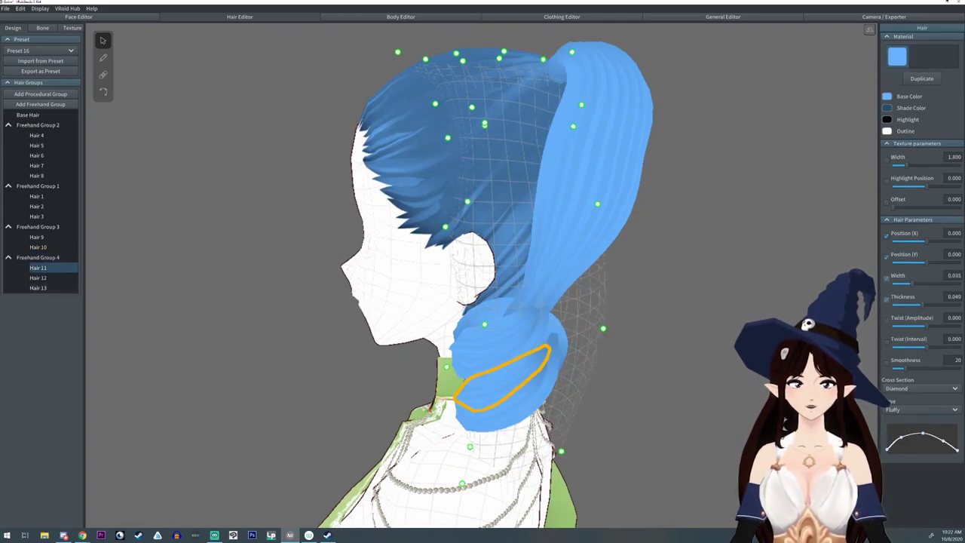
right_click(45, 268)
click(51, 261)
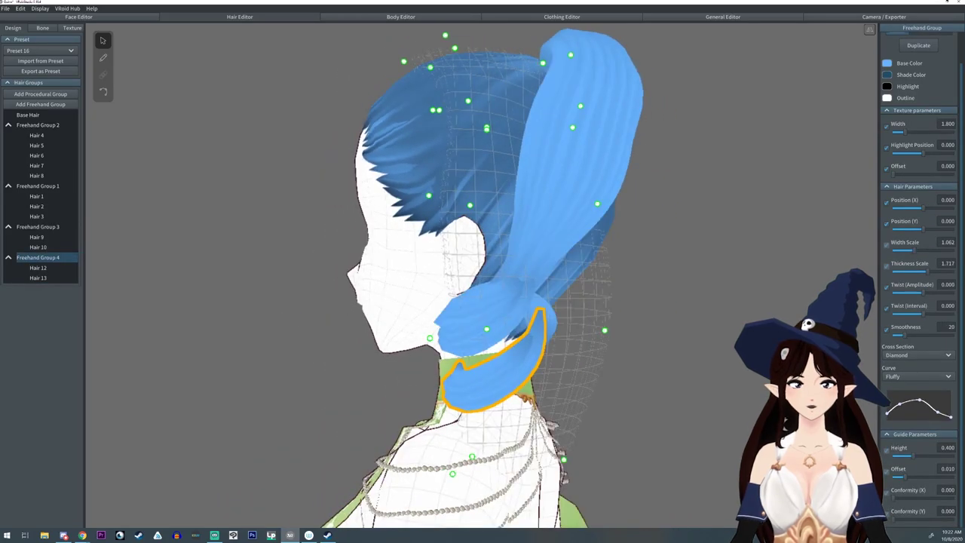
Clone Freehand Group 3 for the inner side of the second curl
right_drag(377, 302, 491, 301)
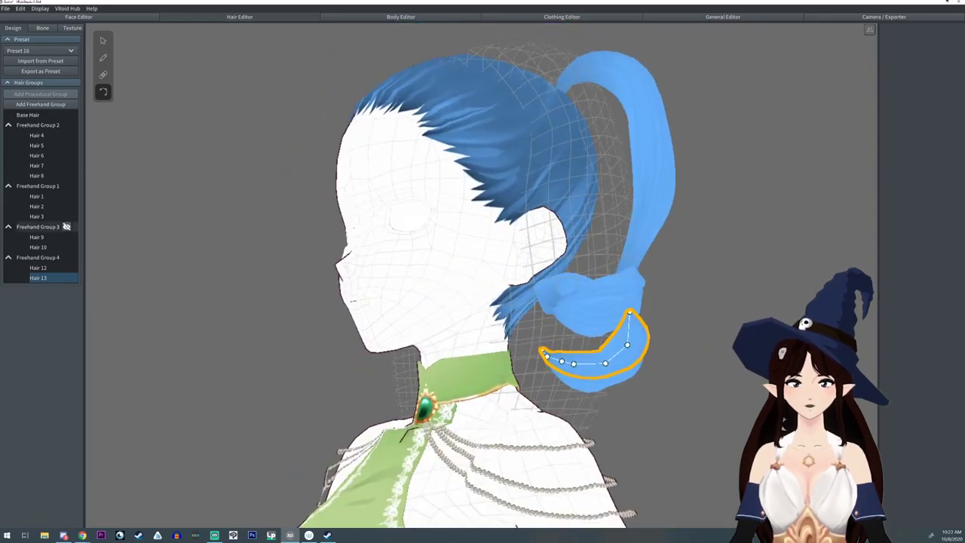
right_click(33, 227)
click(49, 258)
Reshape the guide mesh of the cloned Freehand Group 5, lowering its points to bring the strands to the second curl
right_drag(377, 301, 498, 302)
right_drag(580, 302, 604, 301)
drag(714, 362, 711, 437)
mouse_move(671, 345)
right_down()
mouse_move(539, 345)
mouse_move(672, 345)
right_up()
drag(598, 178, 597, 291)
mouse_move(604, 339)
right_down()
mouse_move(581, 367)
mouse_move(592, 354)
right_up()
drag(641, 147, 573, 228)
drag(702, 437, 687, 413)
right_drag(671, 404, 595, 392)
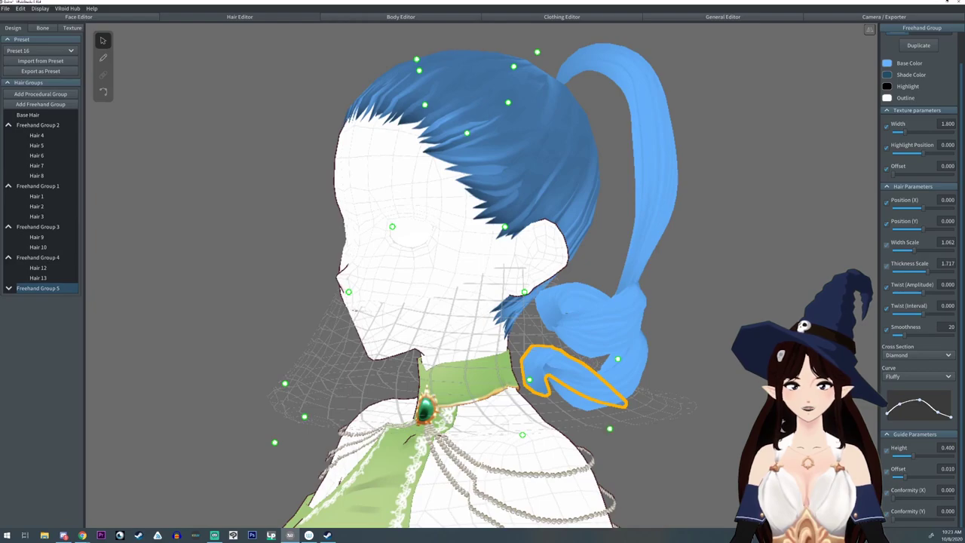
Edit the control points of the Hair 14 strand, adjusting its bend and moving its tip down along the second curl
click(103, 91)
scroll(566, 370, up, 3)
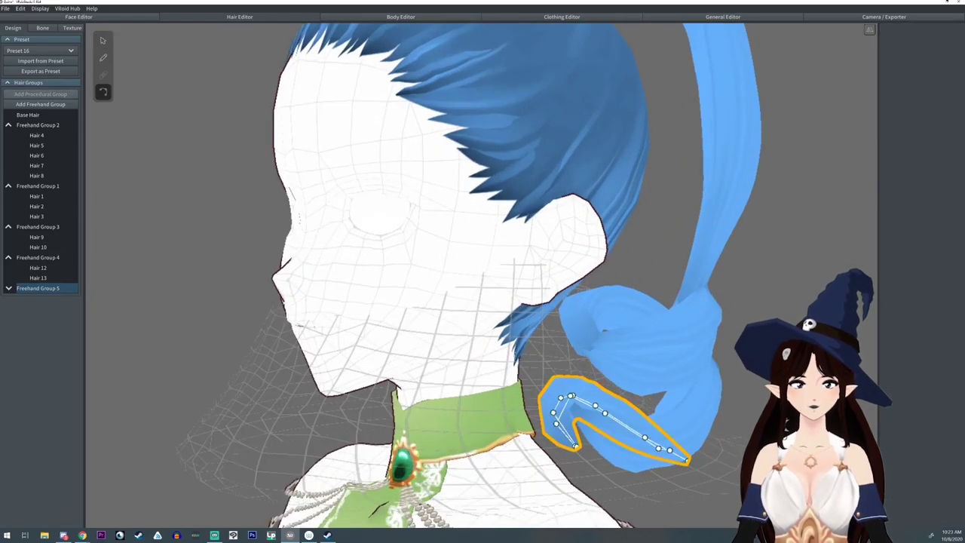
middle_drag(577, 407, 498, 242)
right_drag(498, 241, 472, 230)
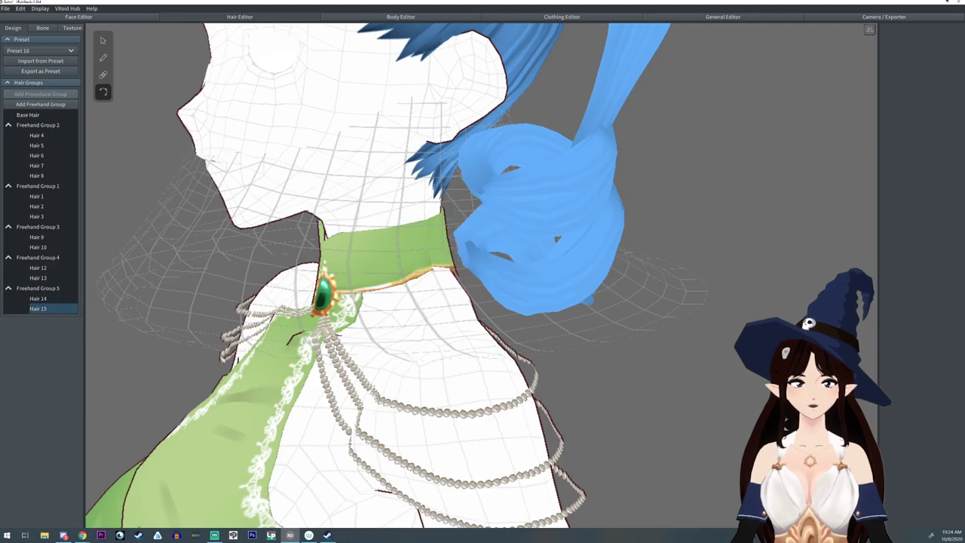
scroll(483, 306, up, 3)
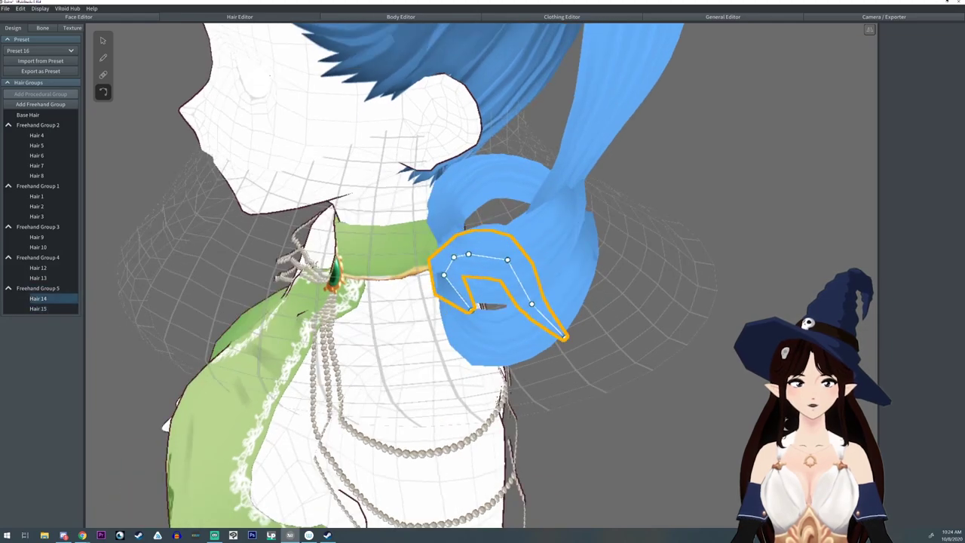
drag(445, 274, 448, 276)
drag(472, 309, 468, 323)
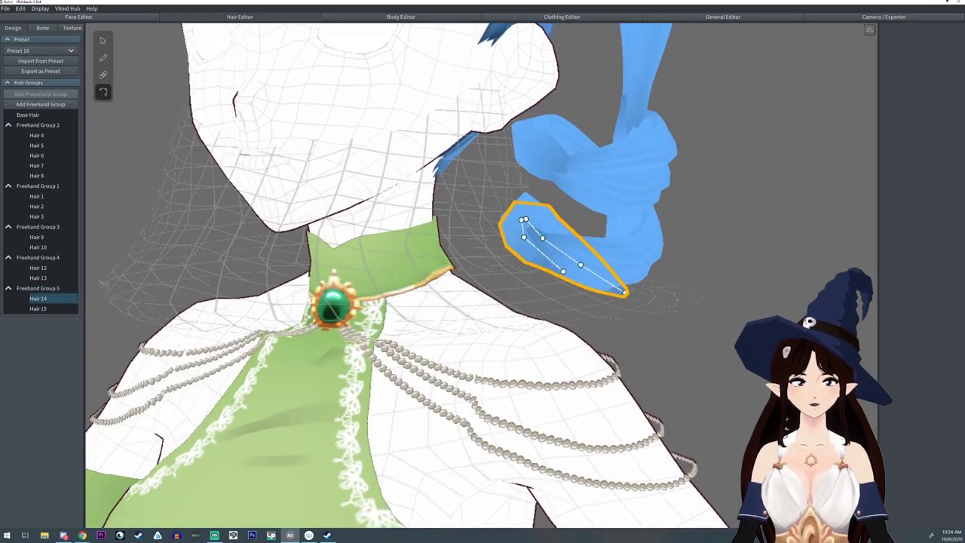
Adjust the width and thickness scale of the Freehand Group 5 strands
click(38, 288)
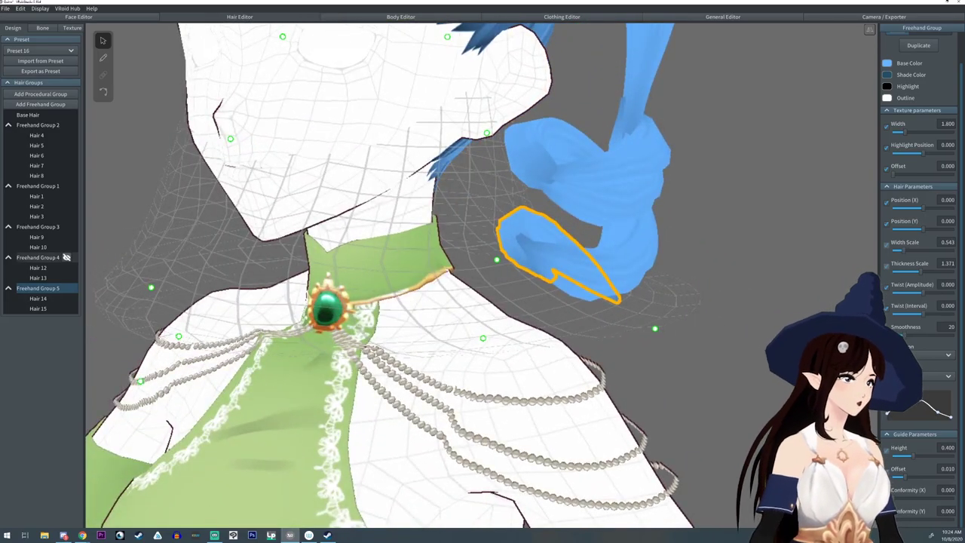
click(67, 258)
drag(914, 250, 920, 271)
right_drag(482, 287, 543, 286)
right_drag(483, 287, 378, 273)
Move the guide points around the Hair 14 strand to fit the lower curl's inner side beneath the ponytail
click(38, 299)
mouse_move(589, 286)
right_down()
mouse_move(423, 285)
mouse_move(697, 292)
right_up()
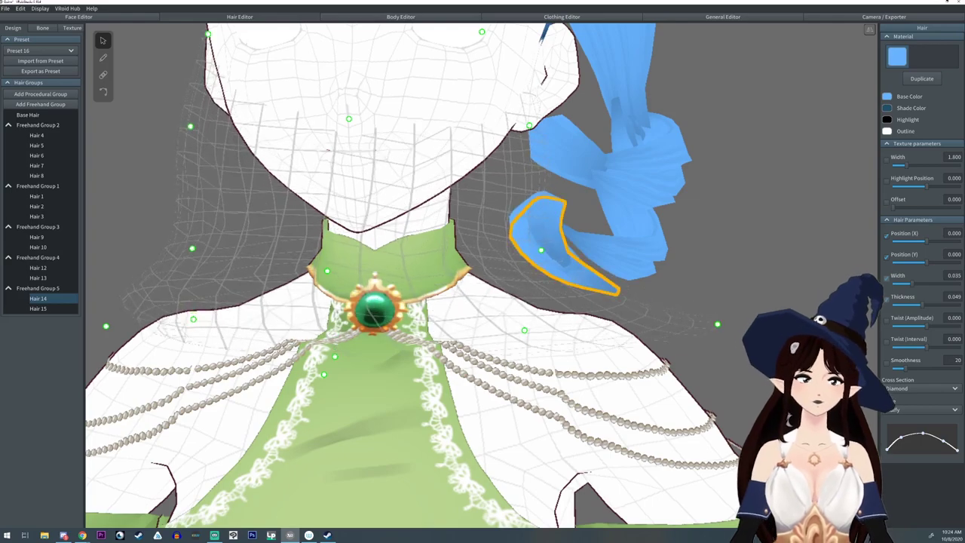
drag(542, 250, 558, 242)
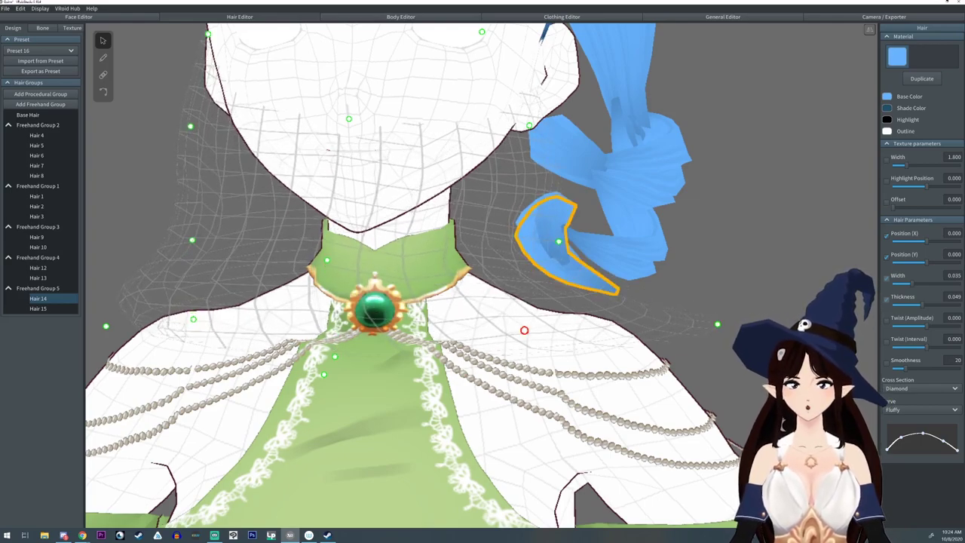
drag(524, 330, 591, 312)
drag(529, 125, 489, 181)
drag(592, 313, 613, 298)
drag(717, 324, 664, 371)
drag(558, 241, 572, 232)
drag(490, 181, 515, 184)
drag(614, 298, 618, 292)
Check the lower curl from several angles and bring up the control points of the Hair 15 strand
right_drag(619, 291, 452, 293)
right_drag(528, 294, 377, 295)
click(104, 92)
click(38, 308)
mouse_move(453, 287)
right_down()
mouse_move(430, 263)
mouse_move(589, 286)
right_up()
Add a freehand group with a thin tail strand of width 0.034 below the lower curl and adjust its hooked end's control point
click(40, 104)
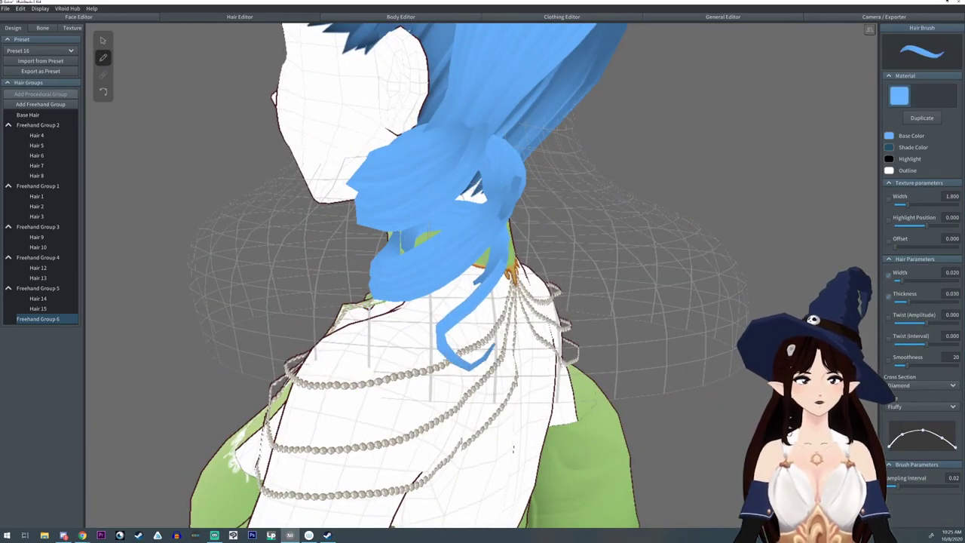
click(38, 330)
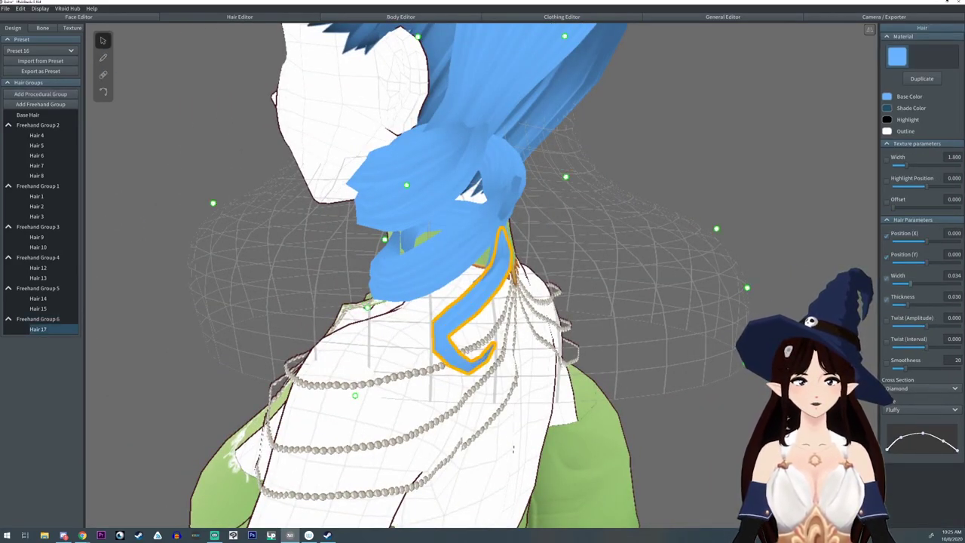
click(103, 92)
drag(469, 365, 467, 346)
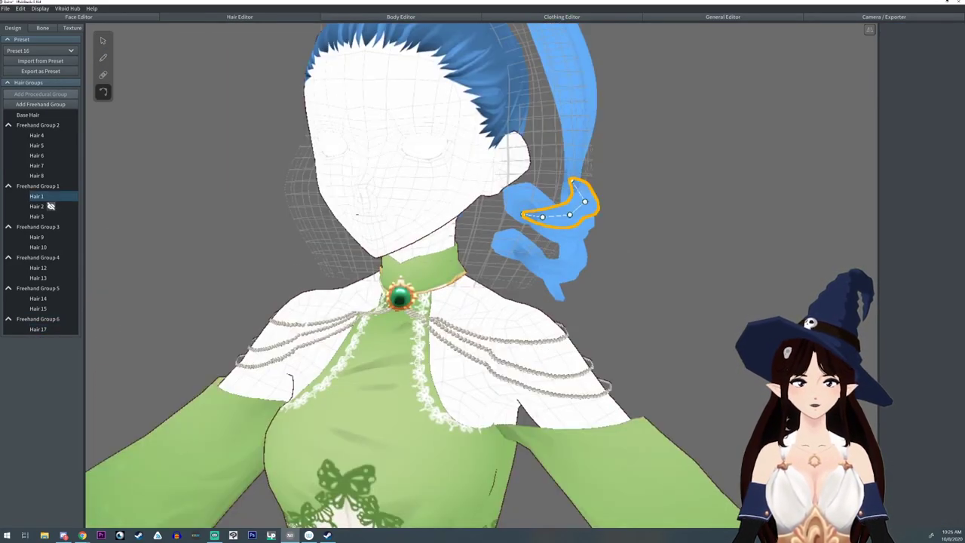
Add another freehand group and draw a short strand across the gap between the upper and lower curls
right_click(41, 186)
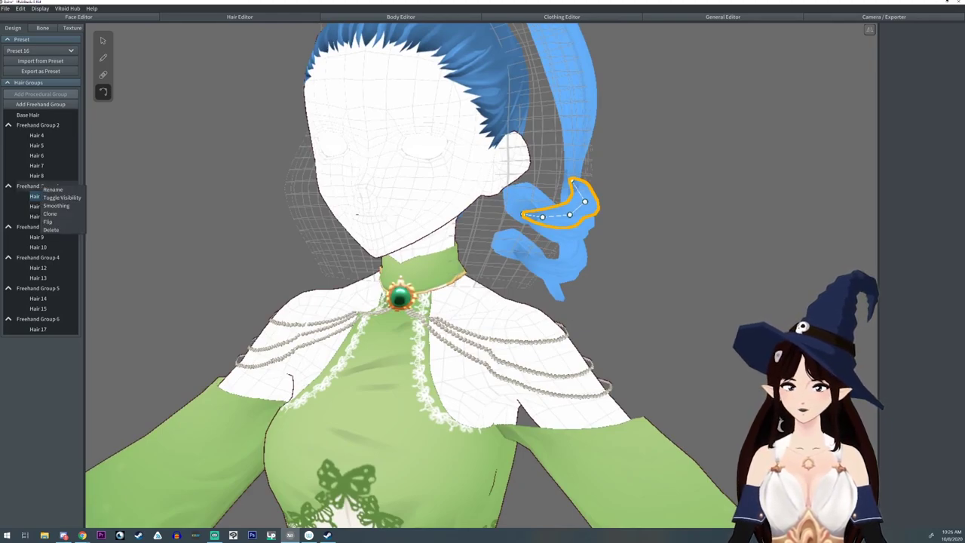
click(51, 214)
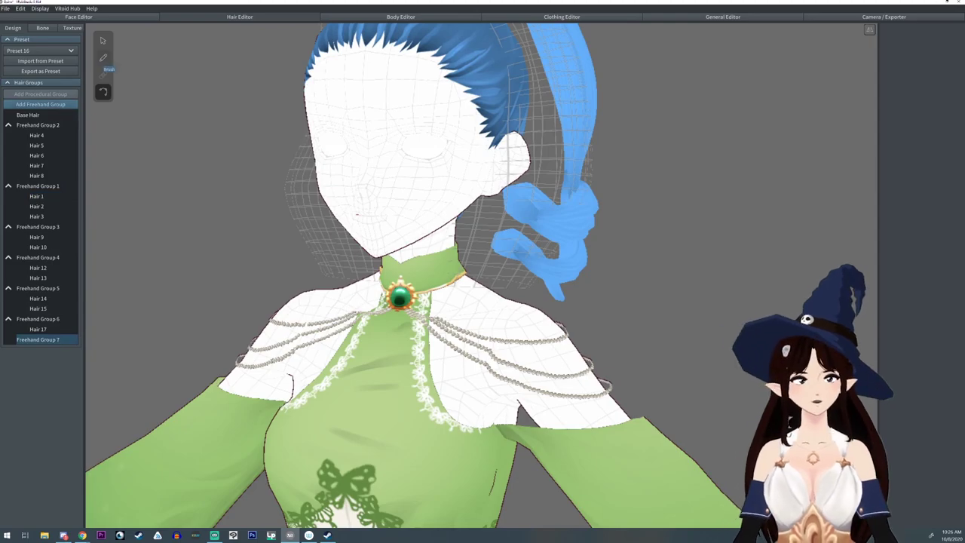
click(103, 58)
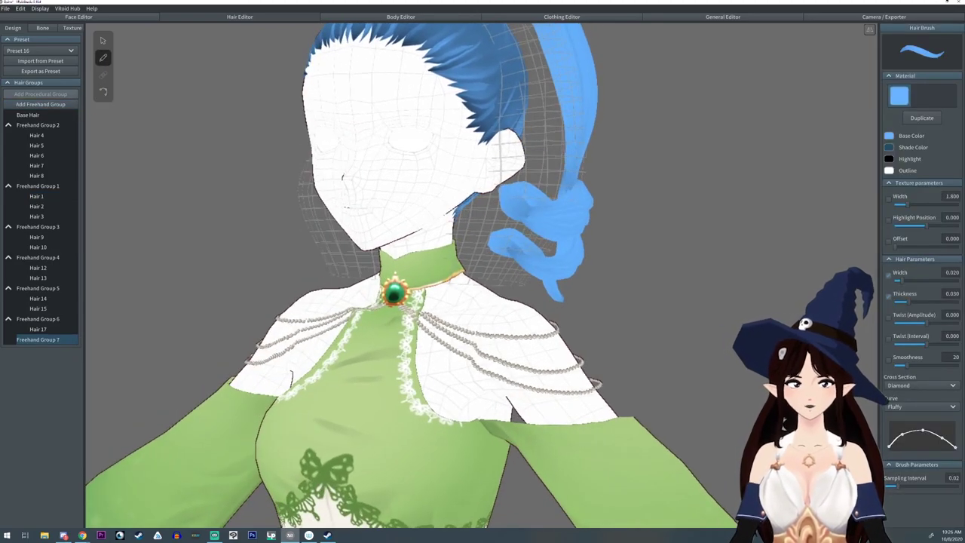
right_drag(482, 302, 456, 305)
scroll(426, 347, up, 3)
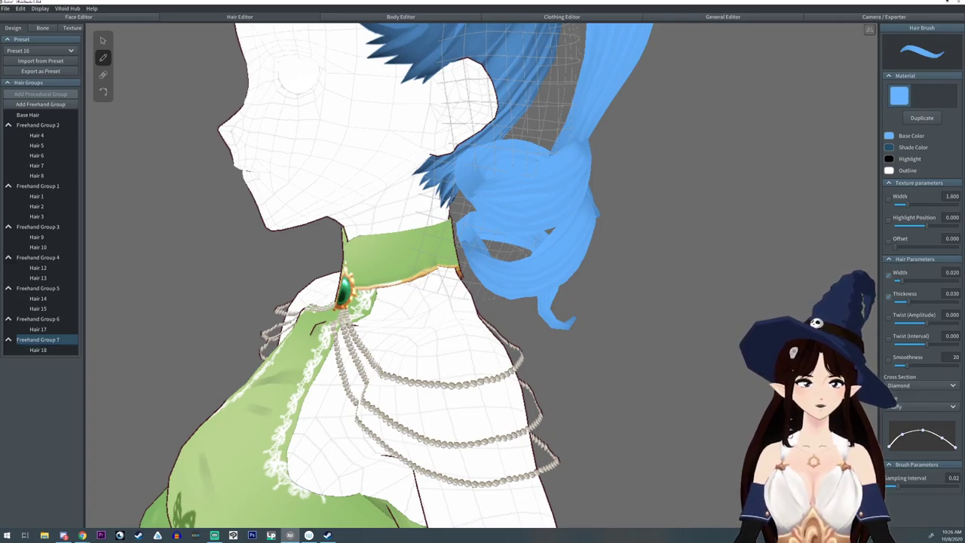
click(103, 41)
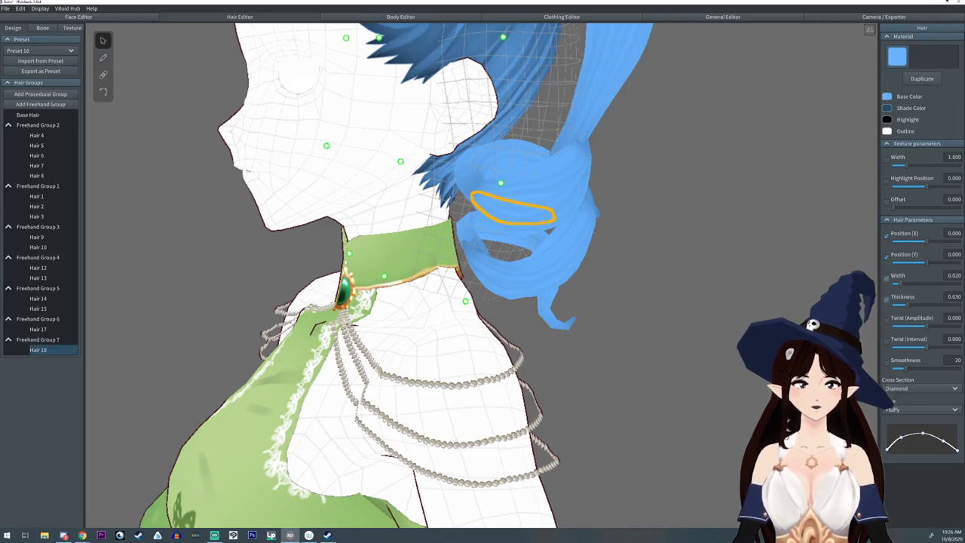
Move guide points around the short Hair 18 strand between the curls and set its width and thickness to 0.010
right_drag(453, 301, 558, 302)
drag(645, 160, 701, 169)
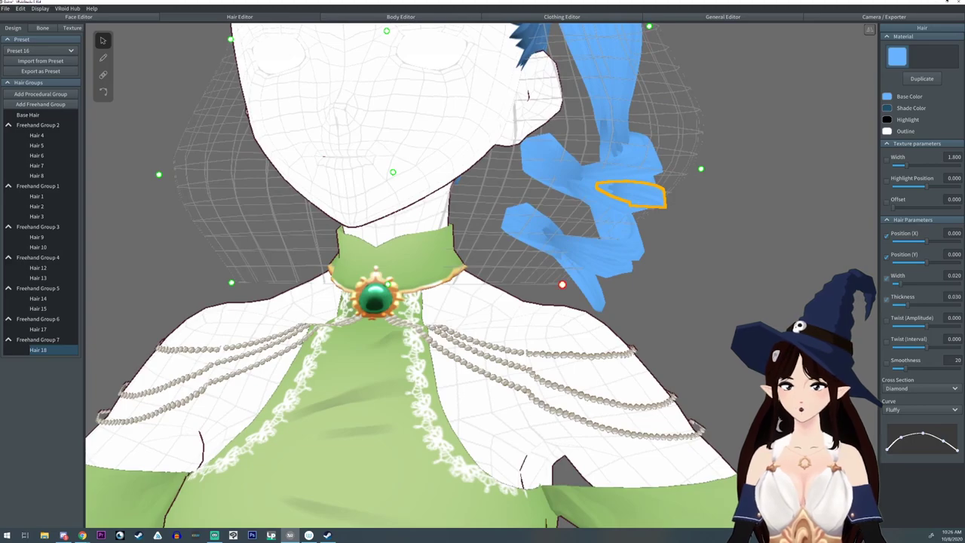
drag(562, 284, 590, 289)
right_drag(590, 289, 569, 343)
drag(907, 306, 894, 284)
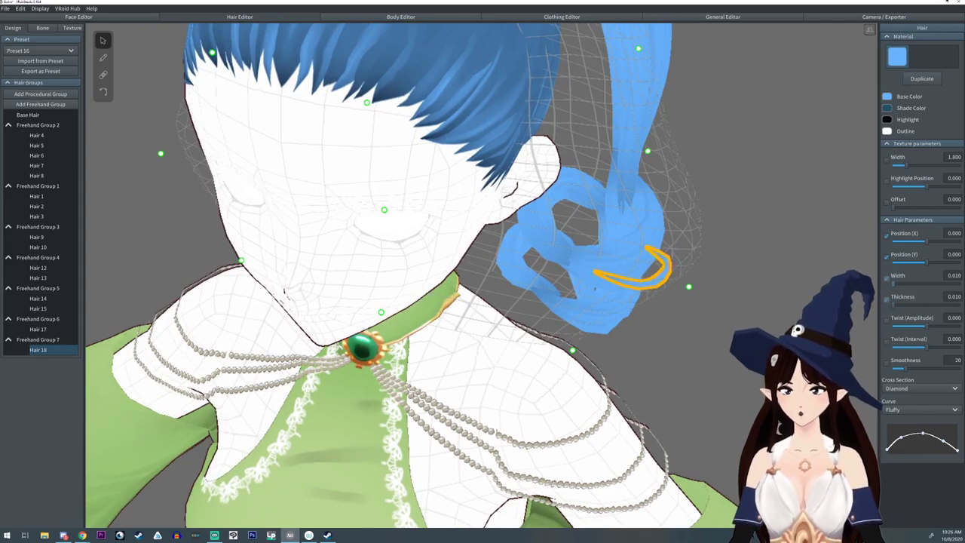
Reshape the Hair 18 strand with its control points so it bridges the gap between the upper and lower curls
mouse_move(595, 288)
right_down()
mouse_move(626, 234)
mouse_move(612, 206)
mouse_move(373, 260)
mouse_move(407, 239)
right_up()
click(104, 91)
drag(427, 315, 448, 246)
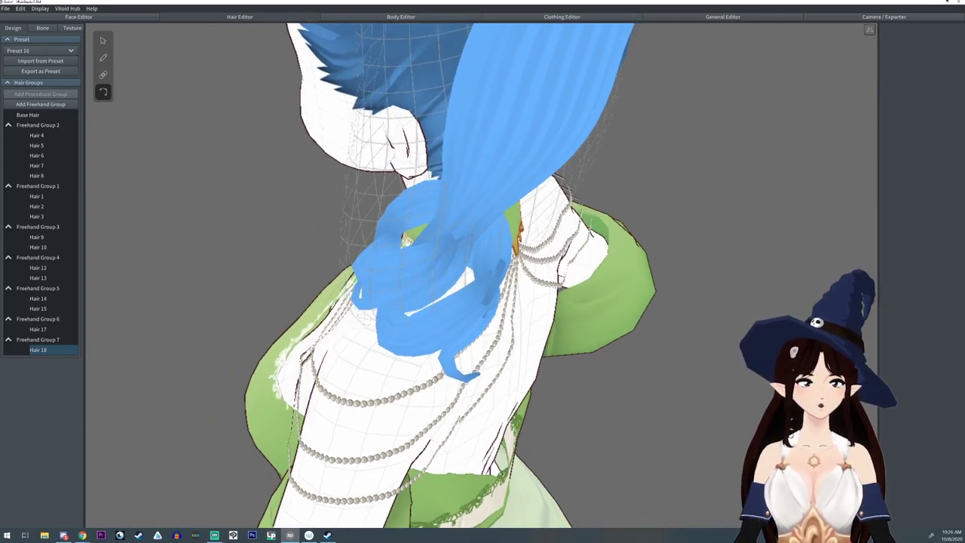
right_drag(433, 252, 494, 246)
right_drag(462, 388, 610, 298)
drag(603, 270, 673, 195)
right_drag(672, 195, 637, 200)
drag(648, 198, 608, 209)
right_drag(608, 208, 362, 249)
drag(291, 243, 365, 249)
right_drag(365, 248, 543, 245)
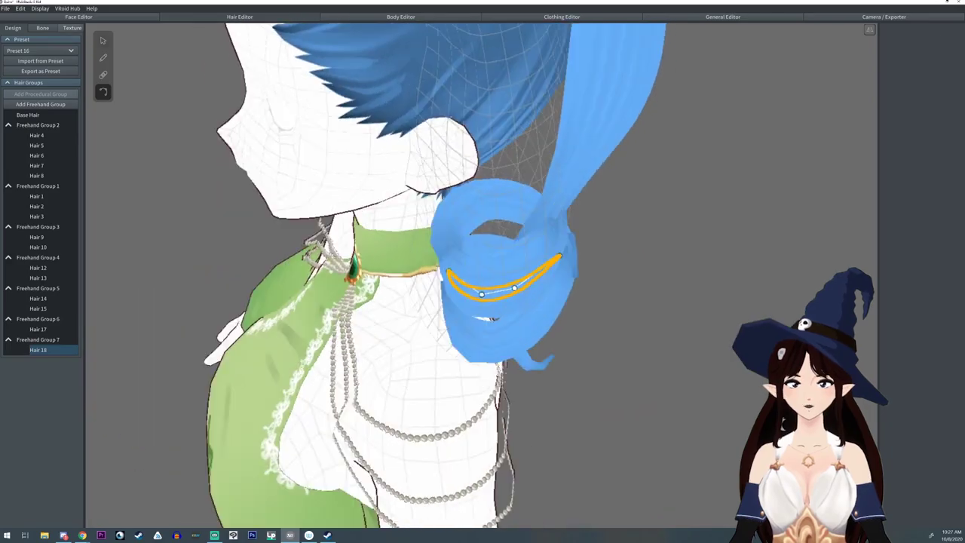
Fine-tune the guide points around the Hair 18 strand from several angles and deselect it
click(103, 41)
right_drag(483, 249, 641, 215)
drag(645, 215, 664, 226)
right_drag(664, 227, 577, 215)
drag(577, 213, 576, 235)
drag(929, 262, 927, 263)
right_drag(577, 234, 664, 222)
click(103, 92)
right_drag(663, 181, 588, 196)
click(103, 41)
click(683, 260)
Draw a second thin tail strand of width 0.020 and thickness 0.015 in Freehand Group 6, beside the hooked tail
right_drag(583, 273, 562, 245)
click(531, 321)
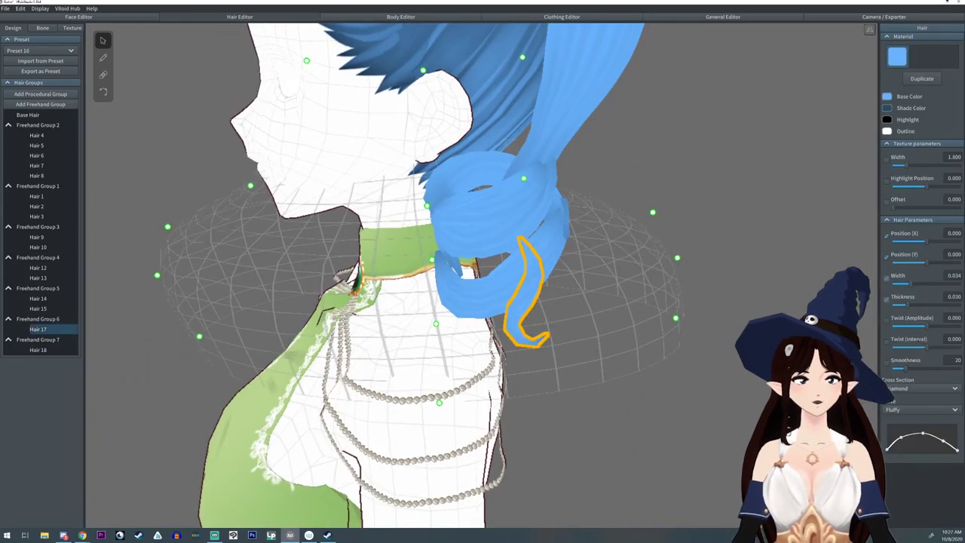
right_drag(531, 321, 607, 302)
right_drag(483, 309, 445, 309)
click(103, 58)
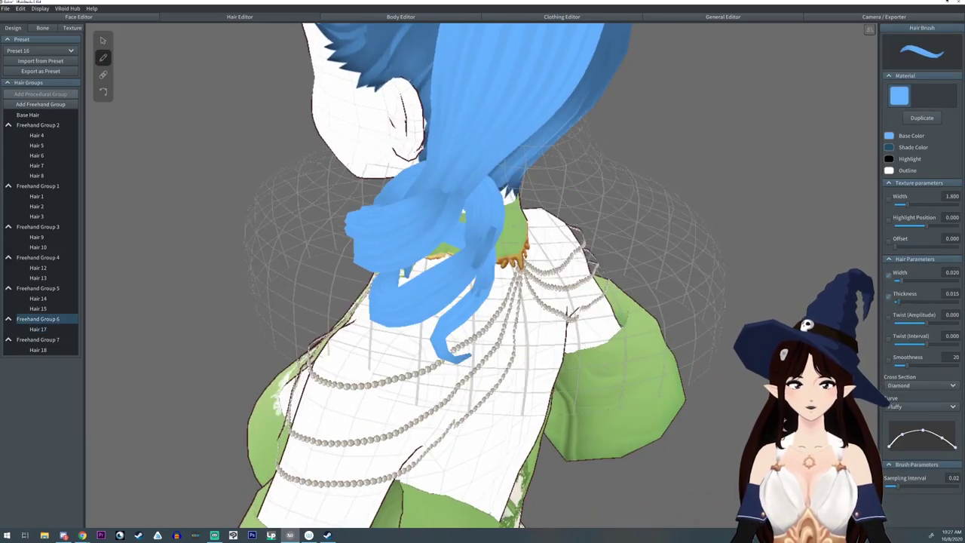
drag(439, 316, 417, 371)
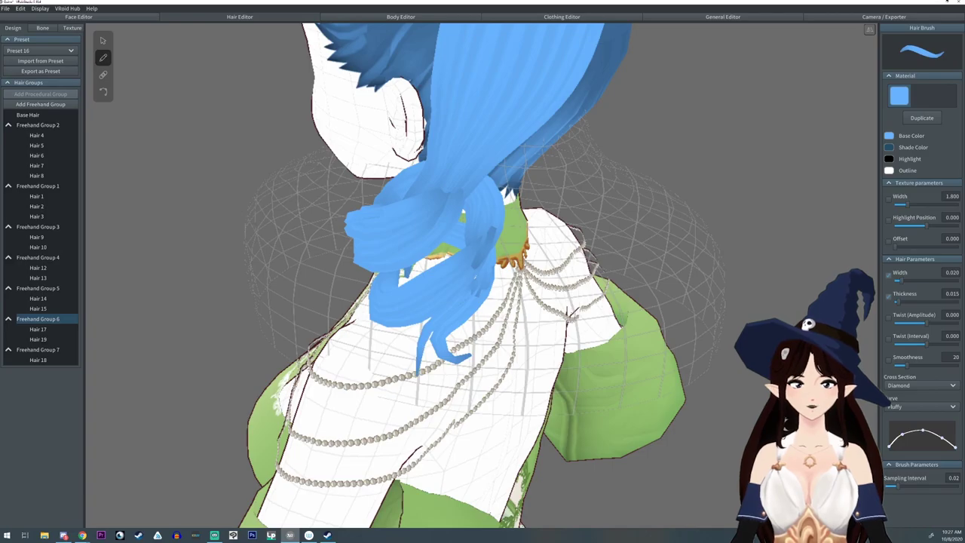
Compare the Hair 14 and Hair 15 strands of the lower curl and shift a control point of Hair 14 slightly down
right_drag(453, 302, 305, 306)
right_drag(392, 424, 394, 414)
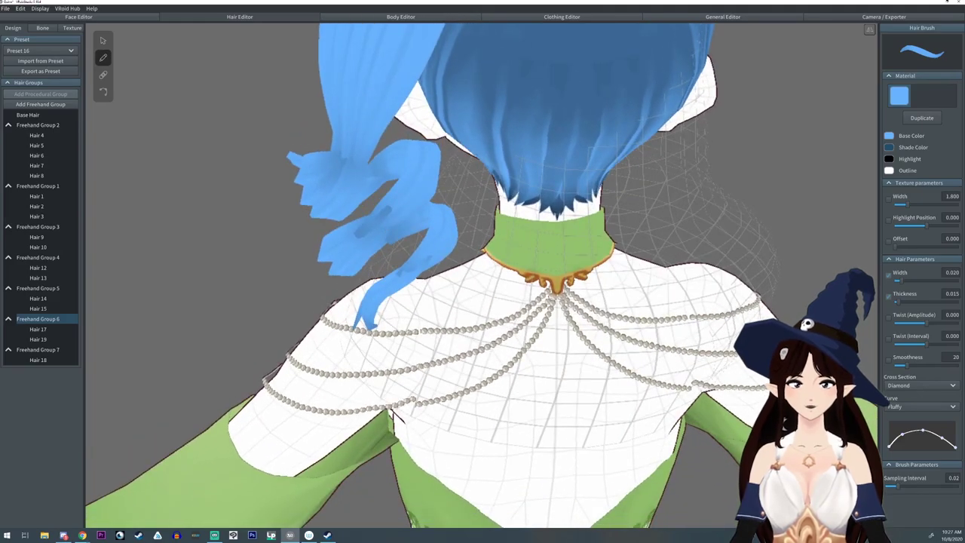
click(103, 92)
click(427, 225)
right_drag(426, 225, 705, 261)
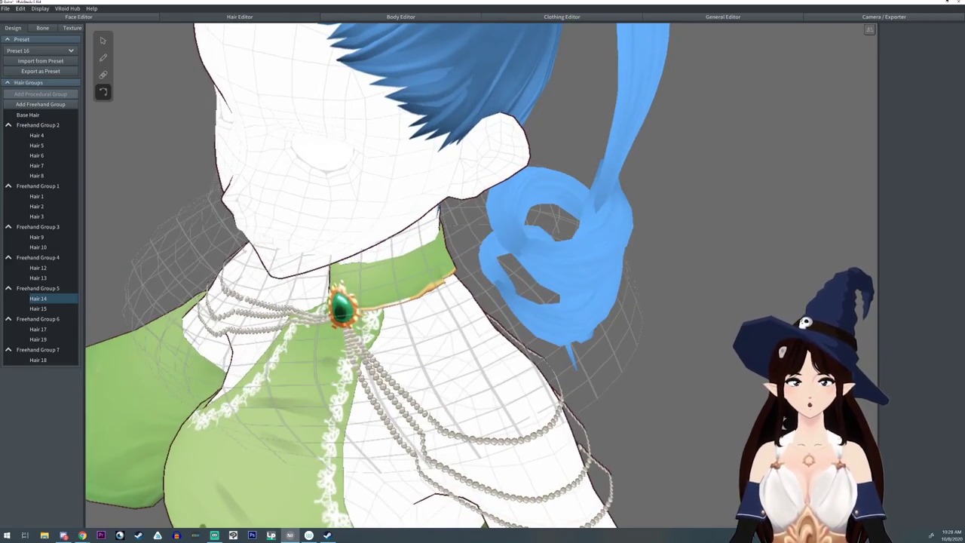
right_drag(679, 264, 313, 275)
click(39, 308)
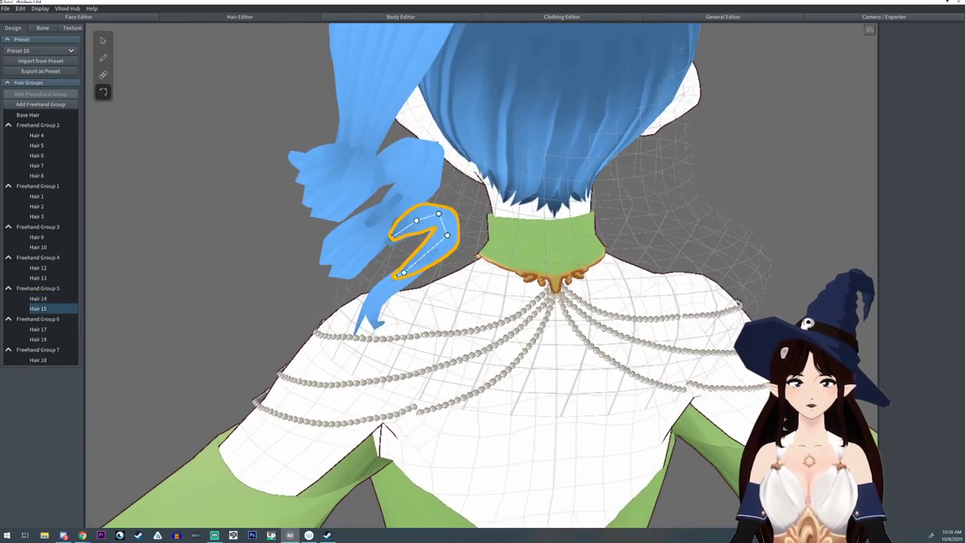
right_drag(264, 302, 574, 264)
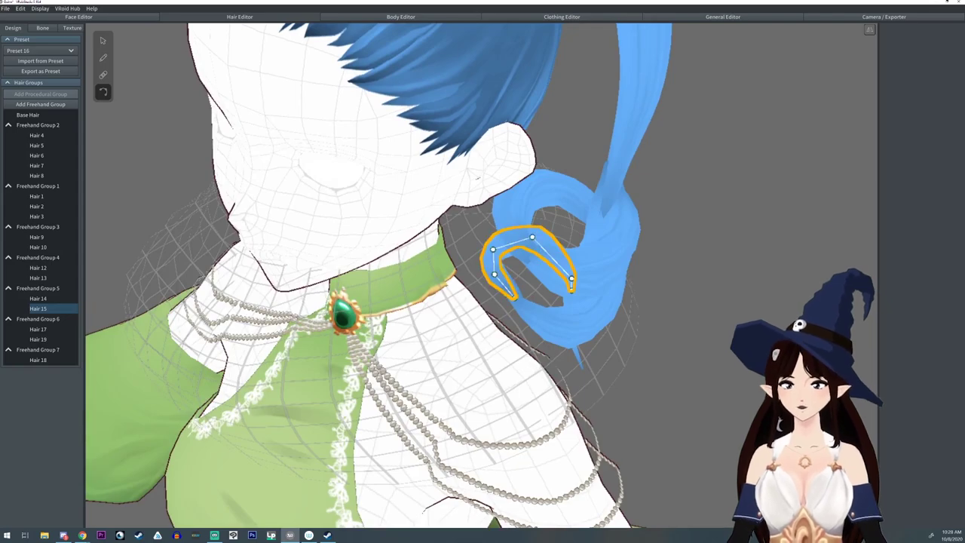
click(38, 299)
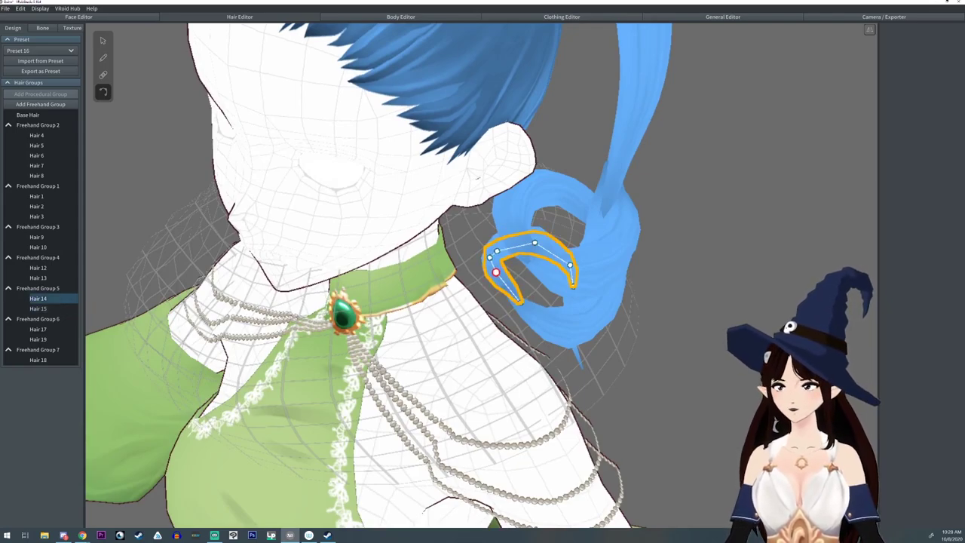
drag(496, 272, 496, 281)
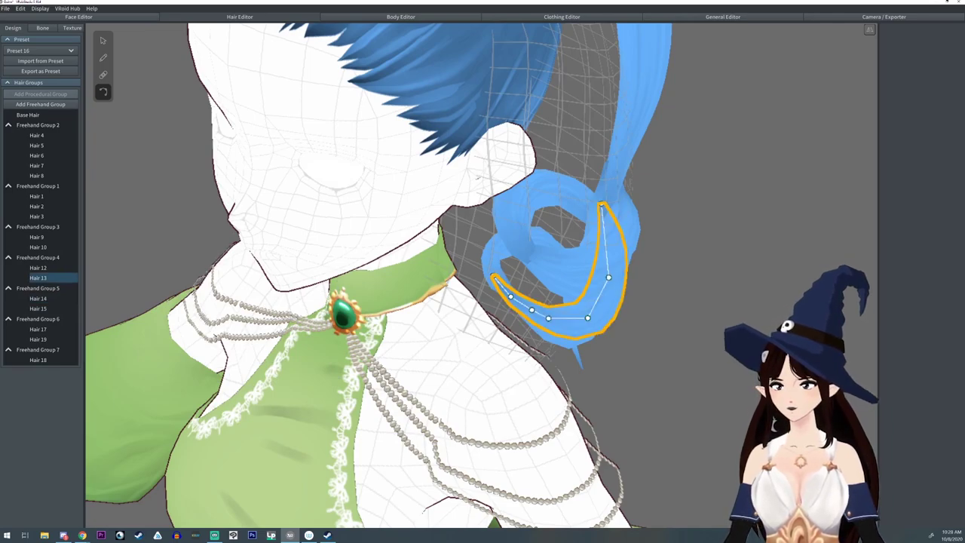
Adjust the control points of the Hair 13 and Hair 12 strands along the lower curl's underside
drag(511, 298, 494, 281)
click(532, 310)
drag(530, 316, 509, 299)
drag(565, 334, 552, 326)
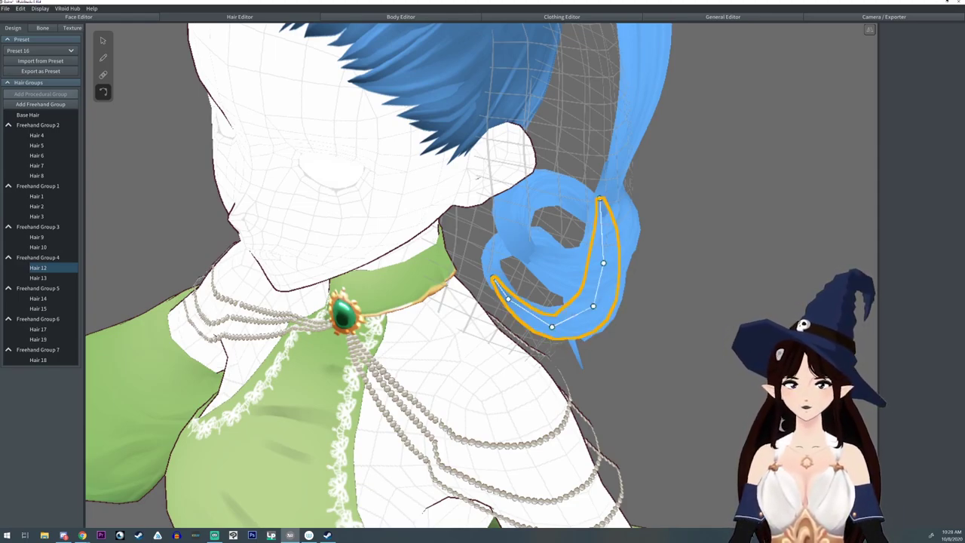
click(517, 226)
drag(515, 239, 513, 238)
click(668, 226)
Move guide points around the Hair 14 strand to refine the lower curl's front end as seen from the front
right_drag(588, 302, 630, 276)
scroll(482, 302, down, 6)
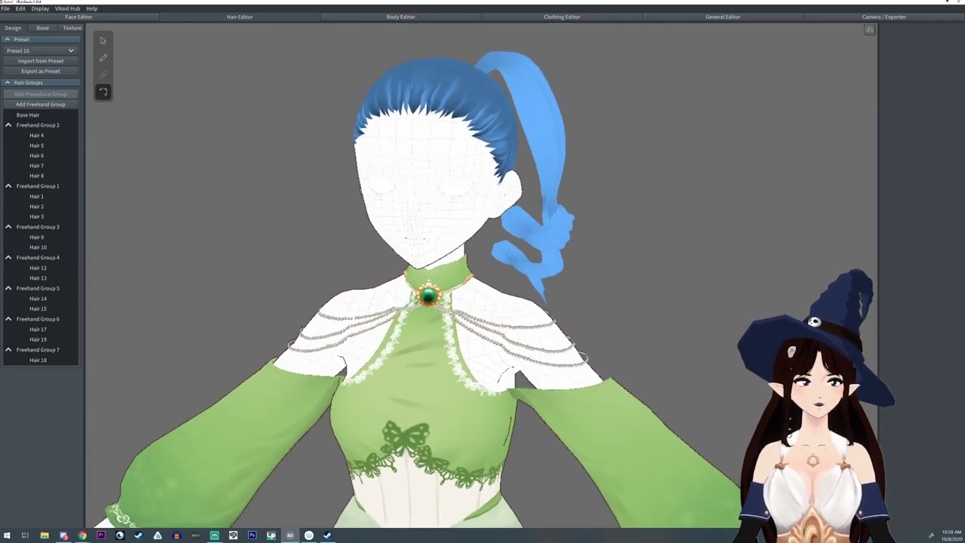
click(513, 255)
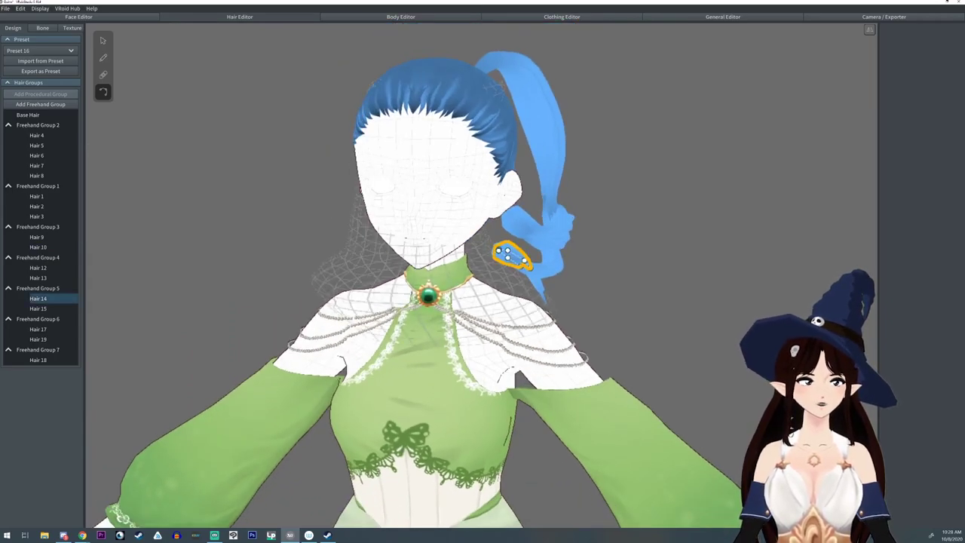
scroll(517, 255, up, 4)
right_drag(520, 253, 525, 222)
scroll(558, 283, down, 2)
scroll(520, 257, up, 2)
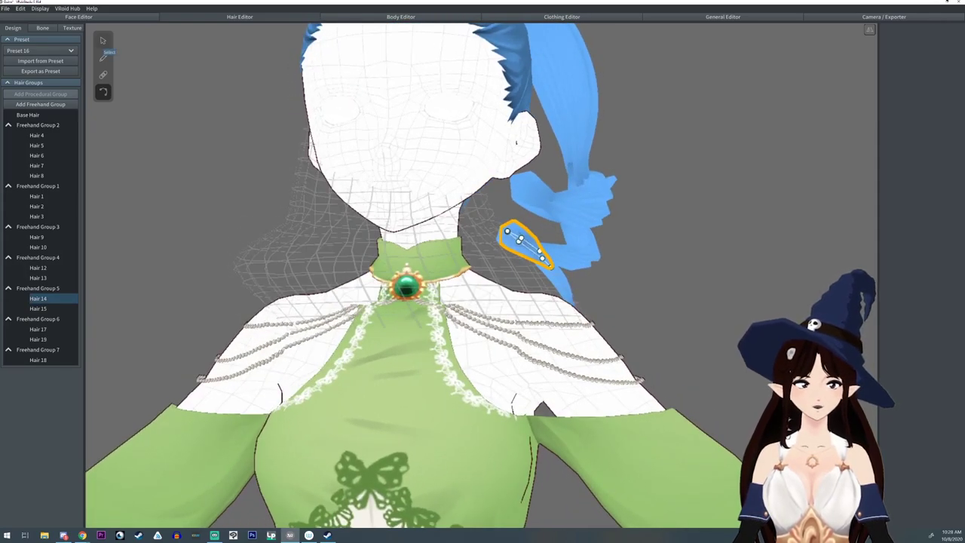
click(103, 41)
drag(498, 212, 507, 212)
drag(534, 242, 536, 242)
mouse_move(530, 245)
right_down()
mouse_move(512, 300)
mouse_move(529, 260)
right_up()
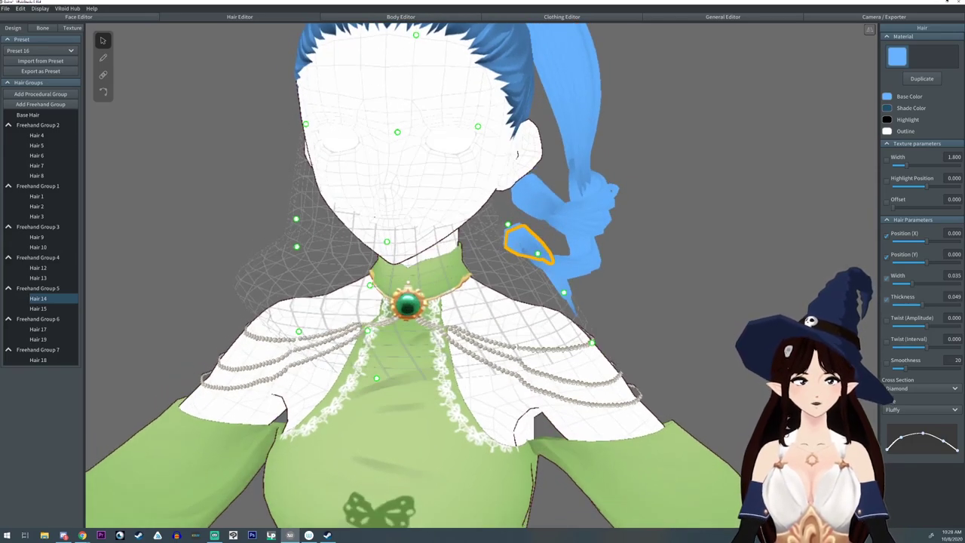
Move the lower guide point of the thin Hair 19 tail strand inward and deselect it
click(547, 266)
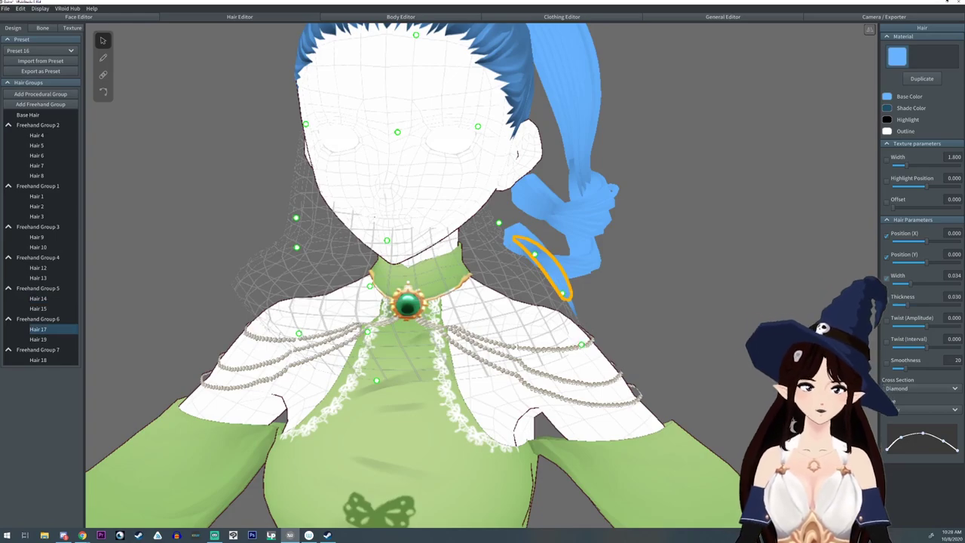
click(574, 310)
drag(582, 344, 562, 343)
mouse_move(563, 343)
right_down()
mouse_move(452, 339)
mouse_move(561, 339)
right_up()
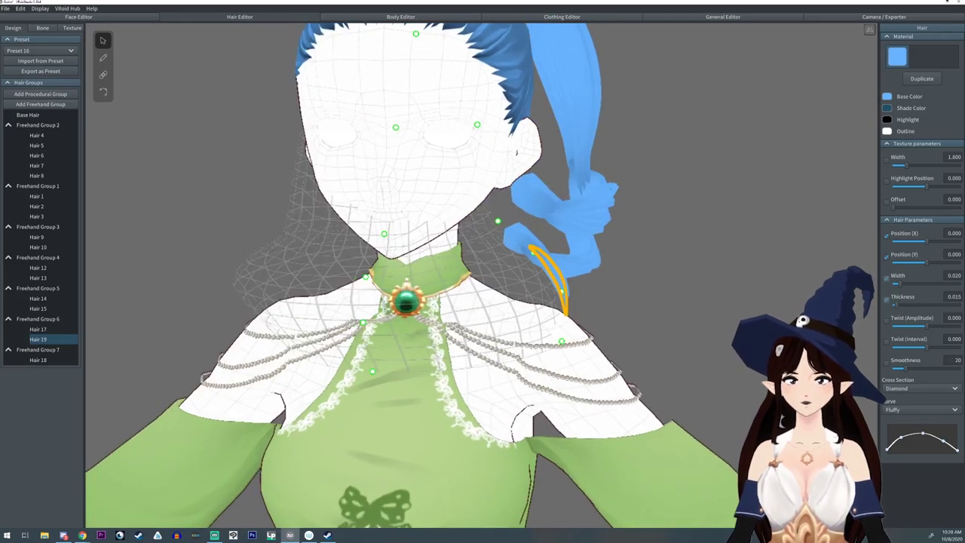
scroll(468, 301, down, 5)
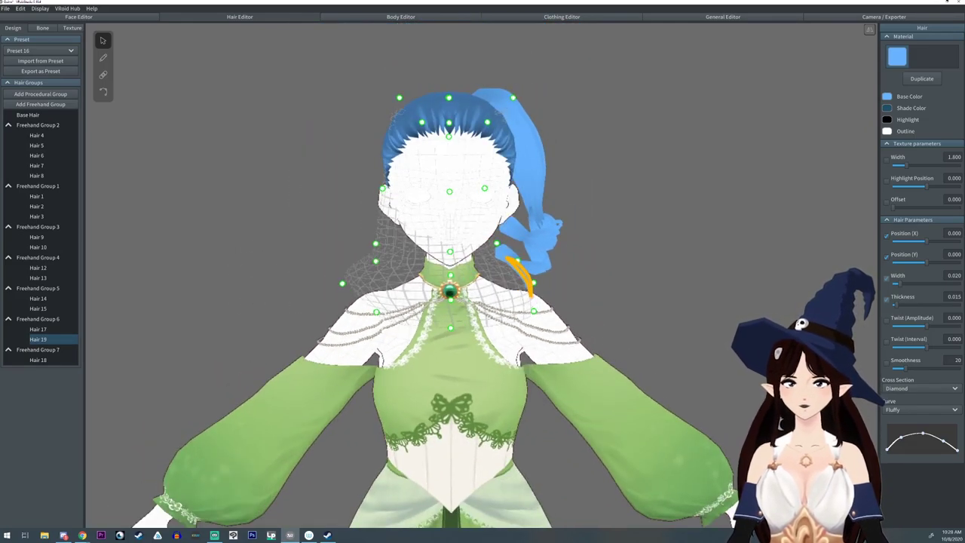
key(Escape)
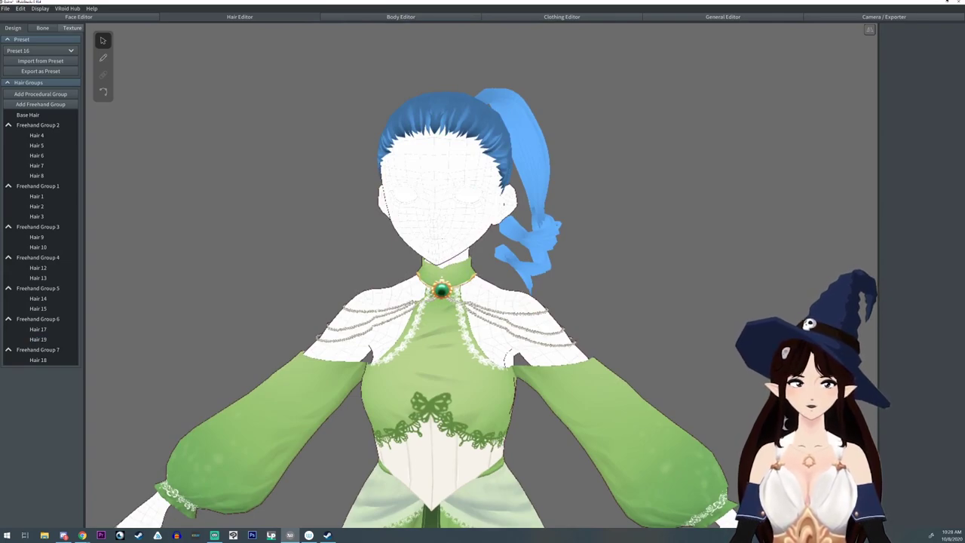
Replace the ponytail's default texture image with the yellow streaked texture and set the base and shade colors to white
click(72, 27)
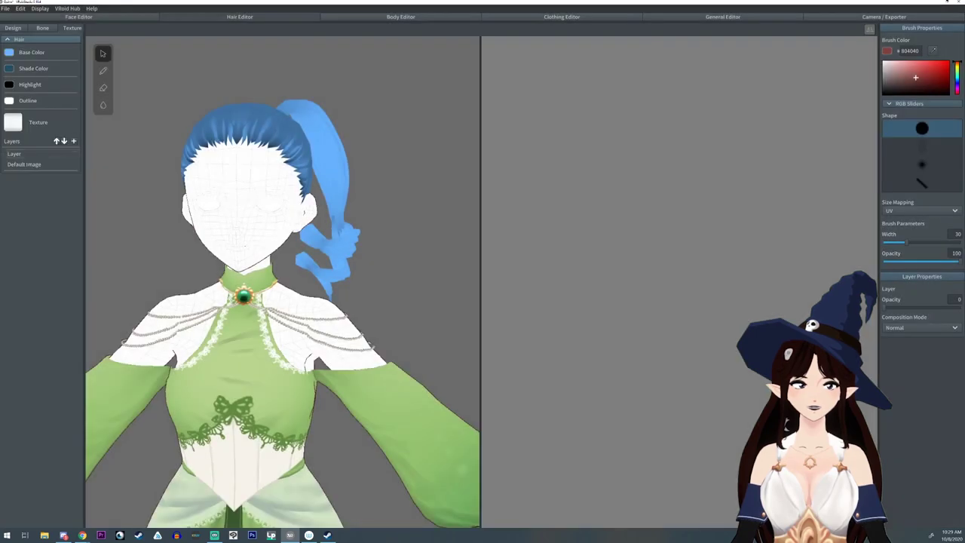
right_click(28, 164)
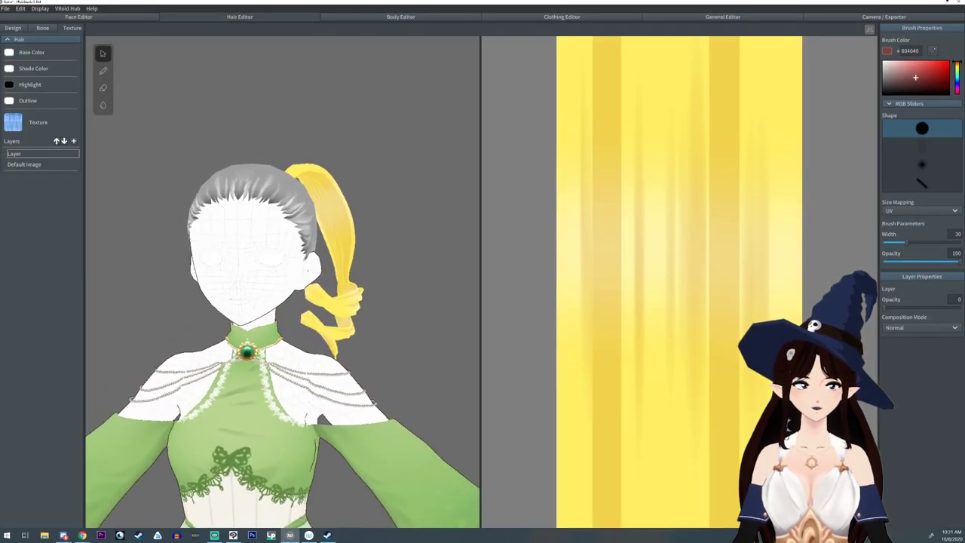
right_drag(204, 302, 408, 309)
Return to the hair design and toggle the individual texture width setting for a central strand of the ponytail
click(12, 28)
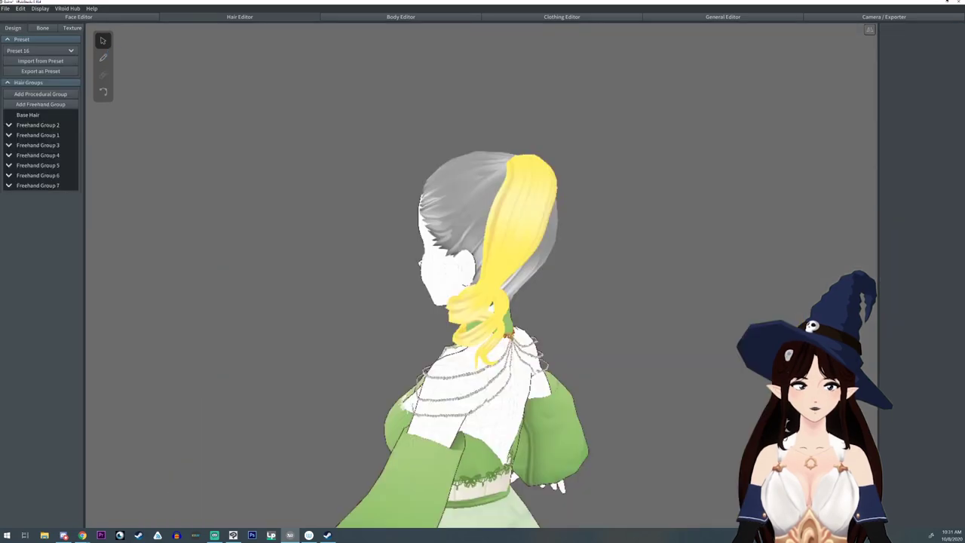
scroll(483, 275, up, 5)
scroll(483, 275, down, 2)
scroll(483, 275, down, 1)
middle_drag(524, 181, 500, 254)
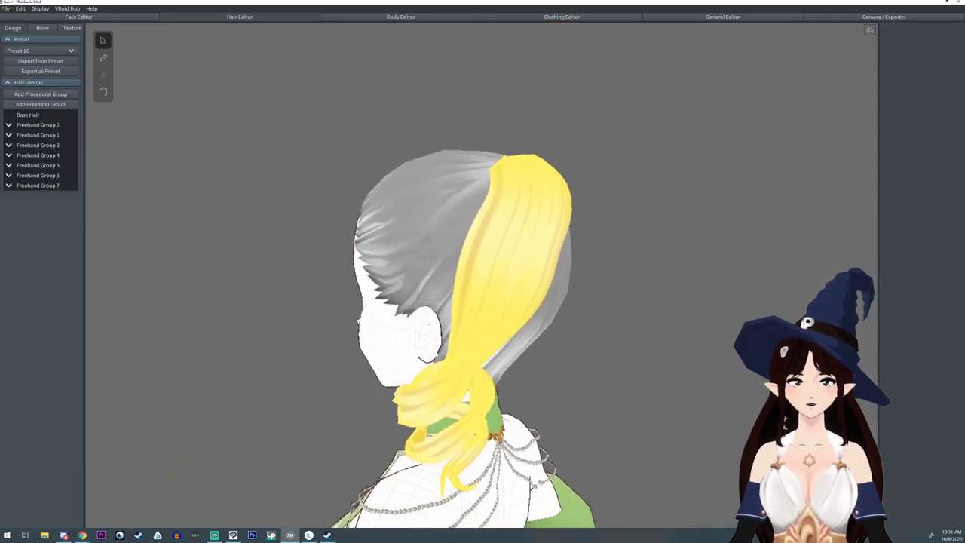
click(501, 256)
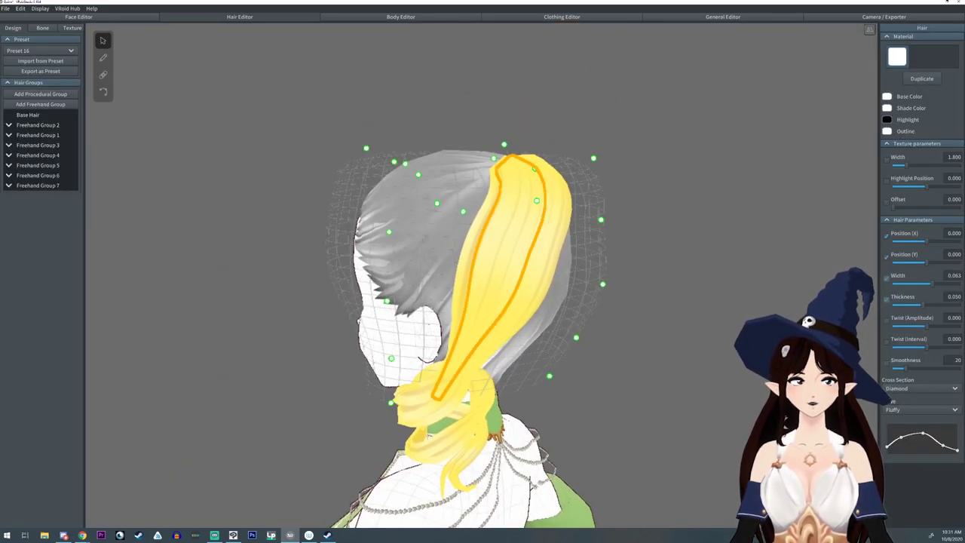
click(887, 159)
Adjust the texture offset of a back ponytail strand and check the streaks from behind and the side
mouse_move(482, 276)
right_down()
mouse_move(623, 275)
mouse_move(494, 262)
right_up()
click(486, 256)
mouse_move(894, 207)
mouse_down()
mouse_move(924, 207)
mouse_move(893, 207)
mouse_up()
right_drag(604, 271, 453, 267)
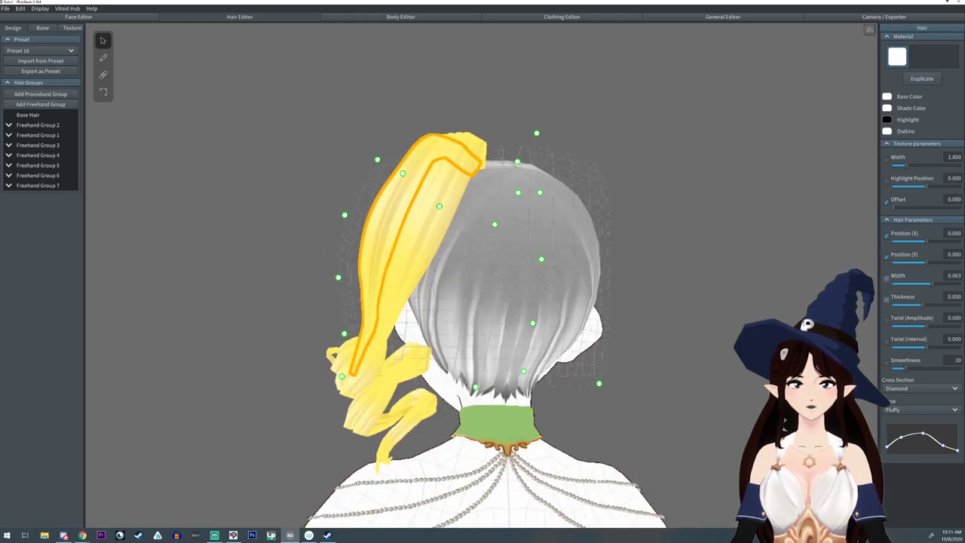
right_drag(483, 301, 543, 301)
middle_drag(559, 362, 596, 292)
right_drag(595, 293, 577, 290)
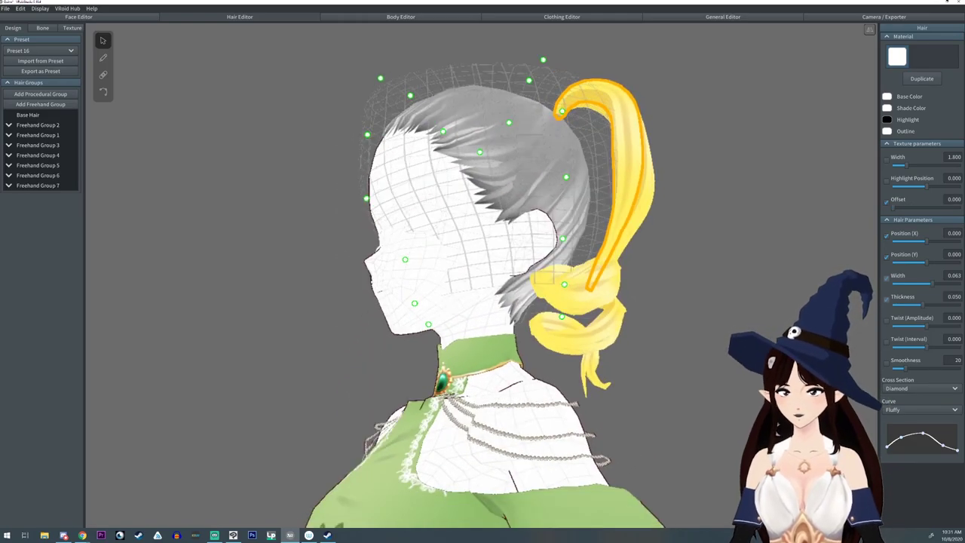
Set the texture width of the upper curl's lower strand to 1.104 and shift its texture offset
click(579, 288)
click(887, 160)
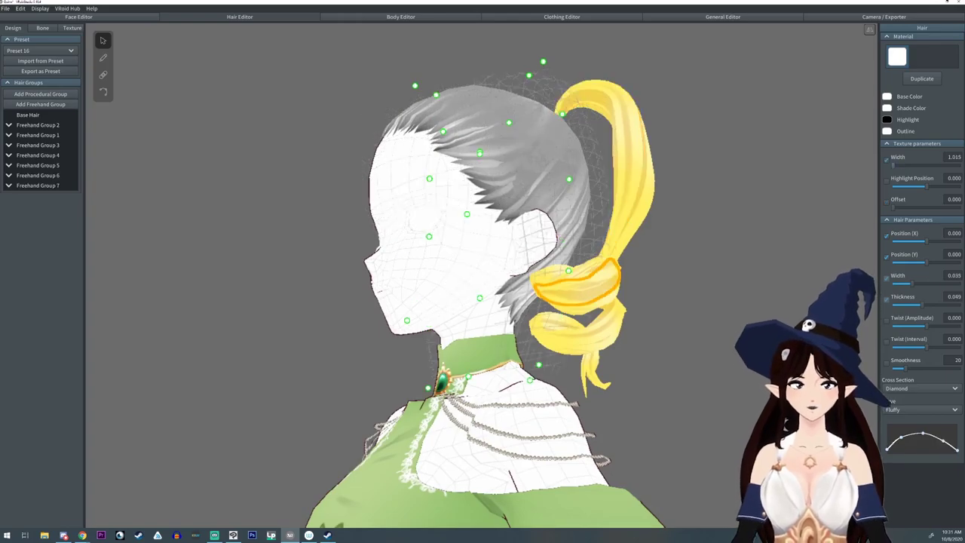
drag(894, 166, 895, 166)
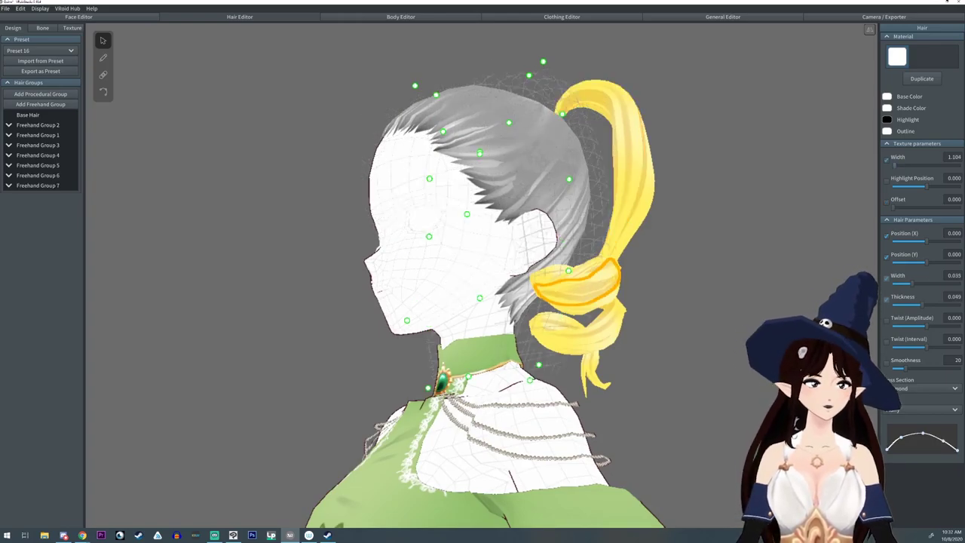
drag(893, 207, 912, 208)
right_drag(422, 302, 592, 302)
click(590, 299)
click(690, 260)
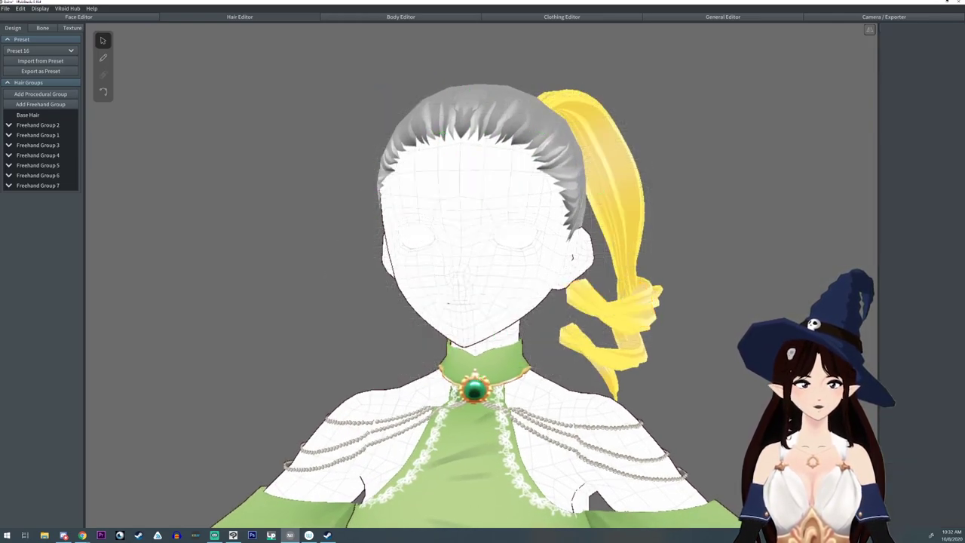
Reduce the texture offset of the front ponytail strand and deselect it
click(622, 177)
right_drag(622, 178, 586, 190)
click(618, 168)
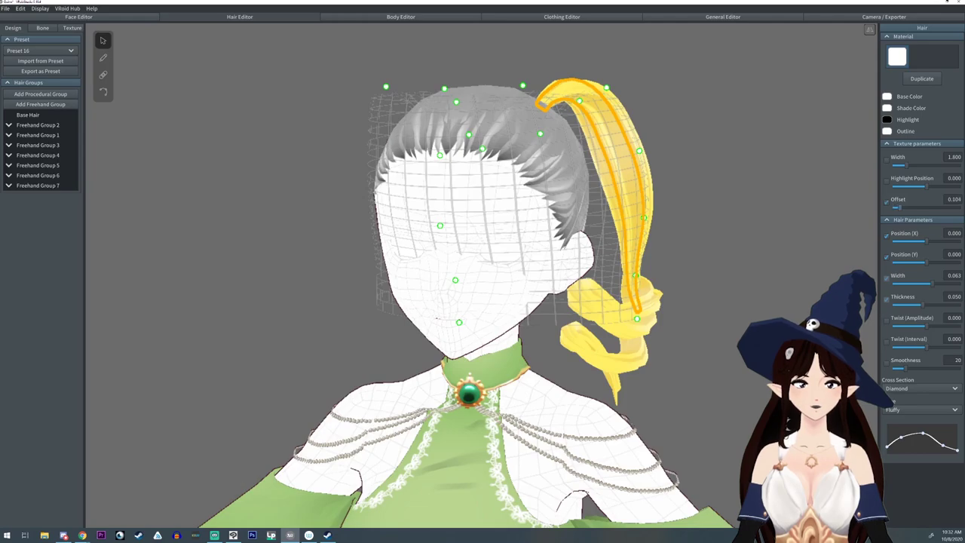
drag(900, 207, 896, 208)
click(724, 204)
mouse_move(724, 204)
right_down()
mouse_move(770, 205)
mouse_move(725, 205)
right_up()
Clone Freehand Group 2 and flip the copy to mirror the main ponytail strands on the other side
scroll(725, 206, down, 1)
middle_drag(726, 205, 743, 177)
right_drag(744, 177, 798, 181)
click(37, 125)
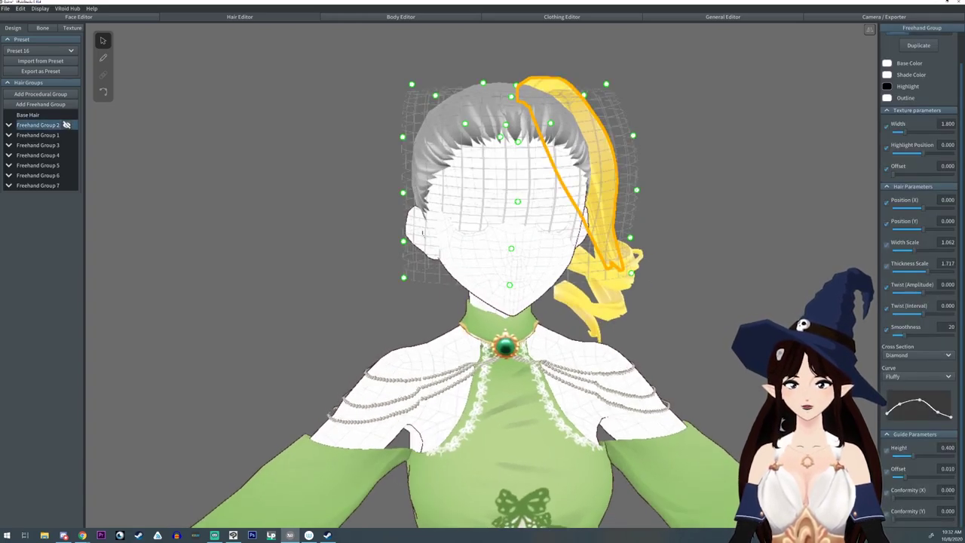
right_click(66, 124)
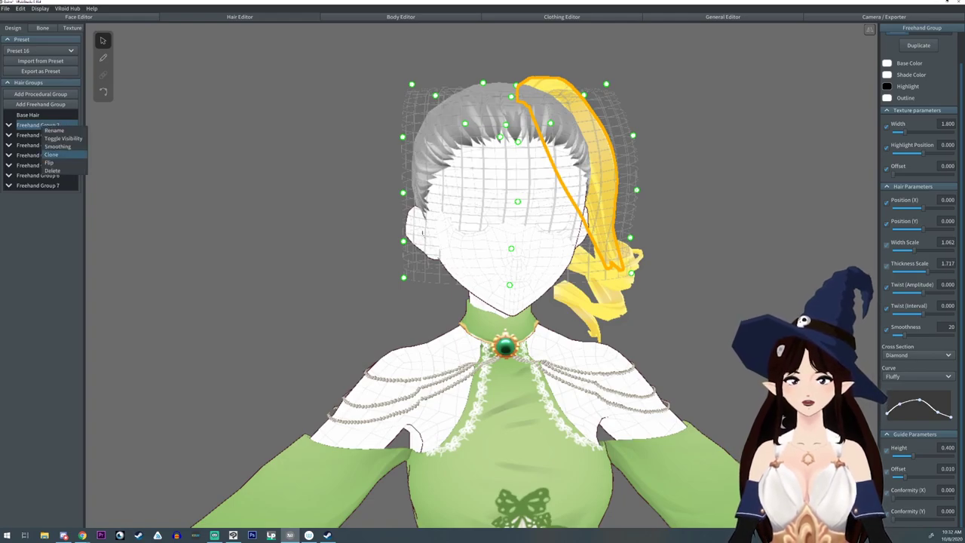
click(52, 154)
right_click(39, 195)
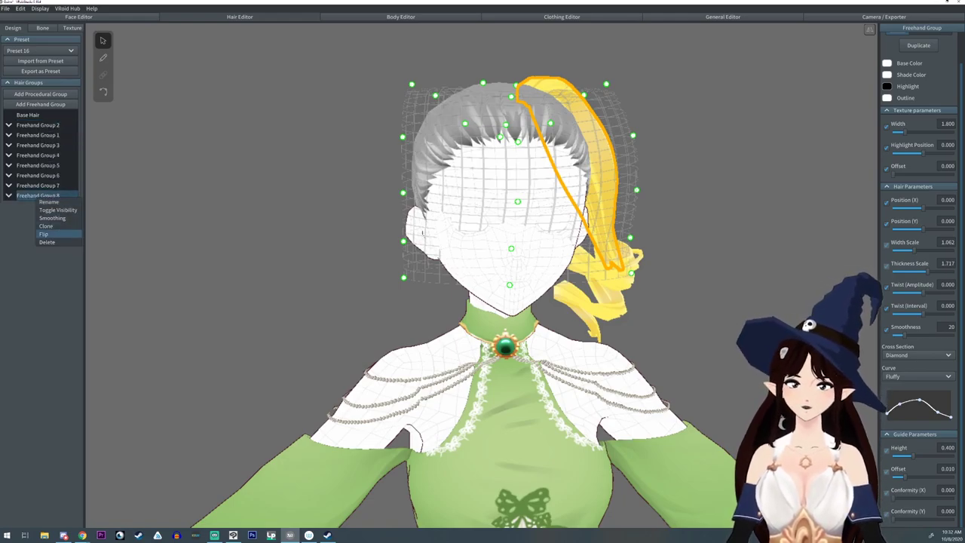
click(43, 234)
Clone Freehand Group 1 and flip the copy to mirror the upper curl
right_click(30, 136)
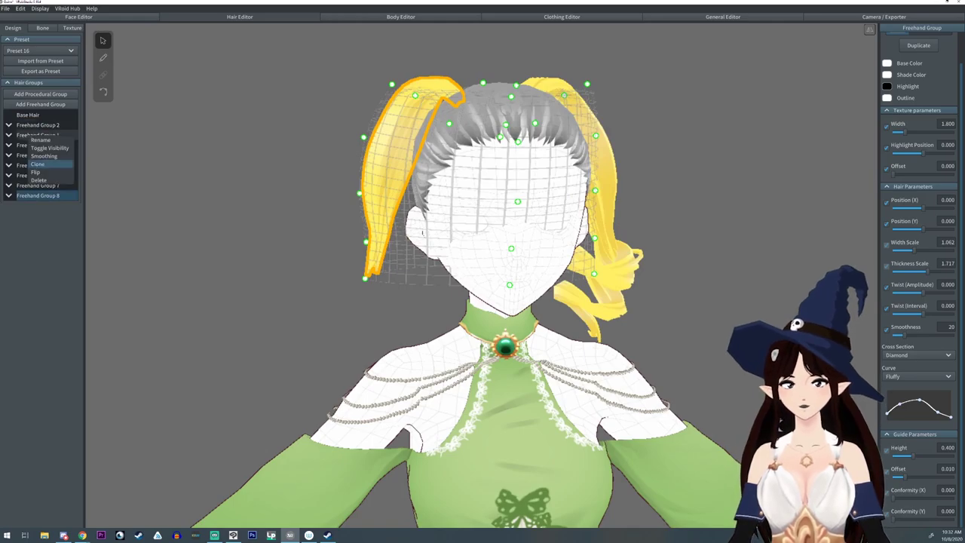
click(45, 164)
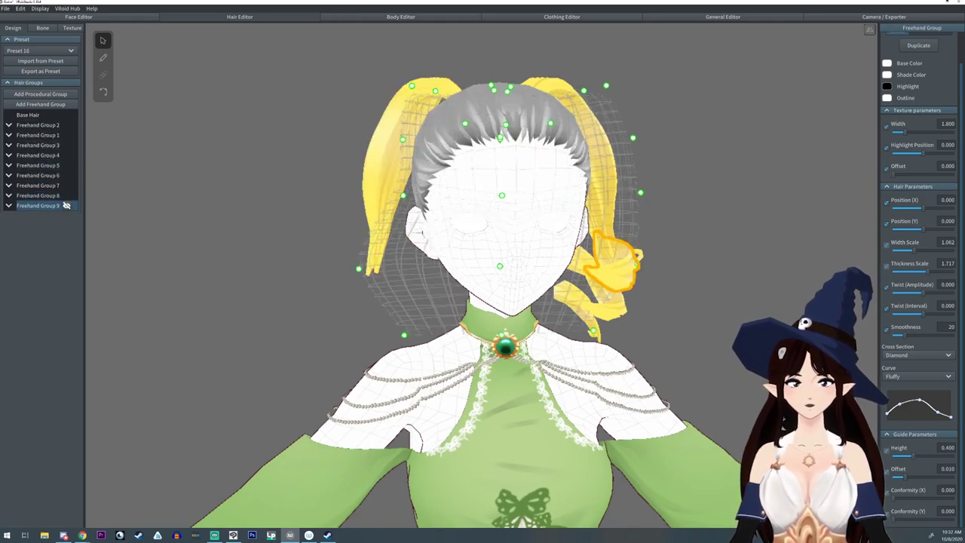
right_click(38, 205)
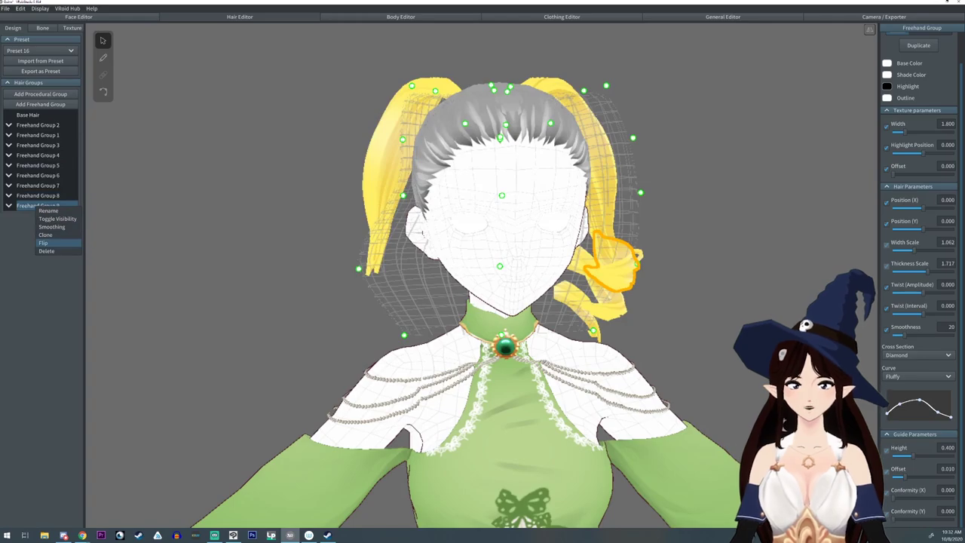
click(43, 243)
Clone Freehand Groups 3 and 4 and flip each copy onto the mirrored ponytail
right_click(44, 144)
click(55, 172)
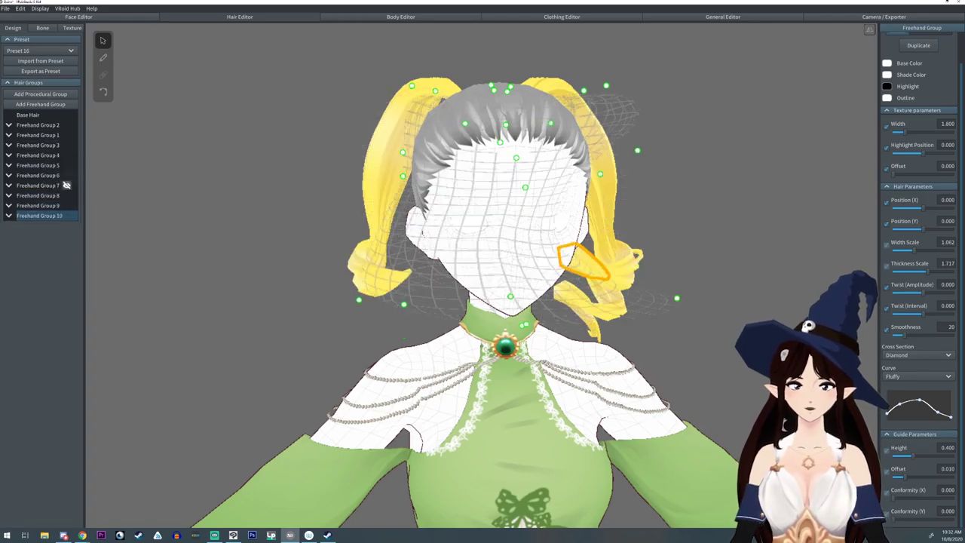
right_click(42, 216)
click(48, 252)
right_click(45, 155)
click(54, 183)
right_click(37, 223)
click(43, 259)
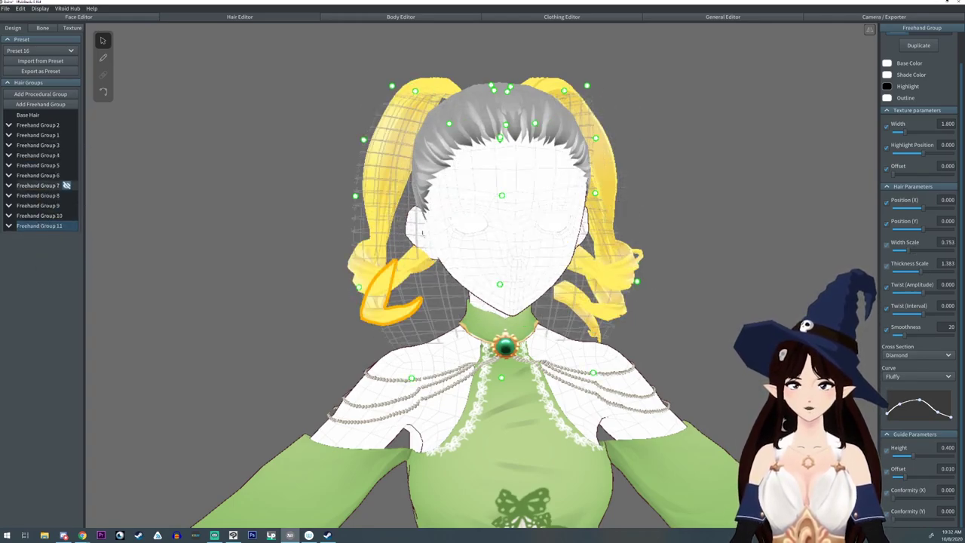
Clone the remaining Freehand Groups 5, 6 and 7 and flip the copies to complete the second ponytail
click(67, 195)
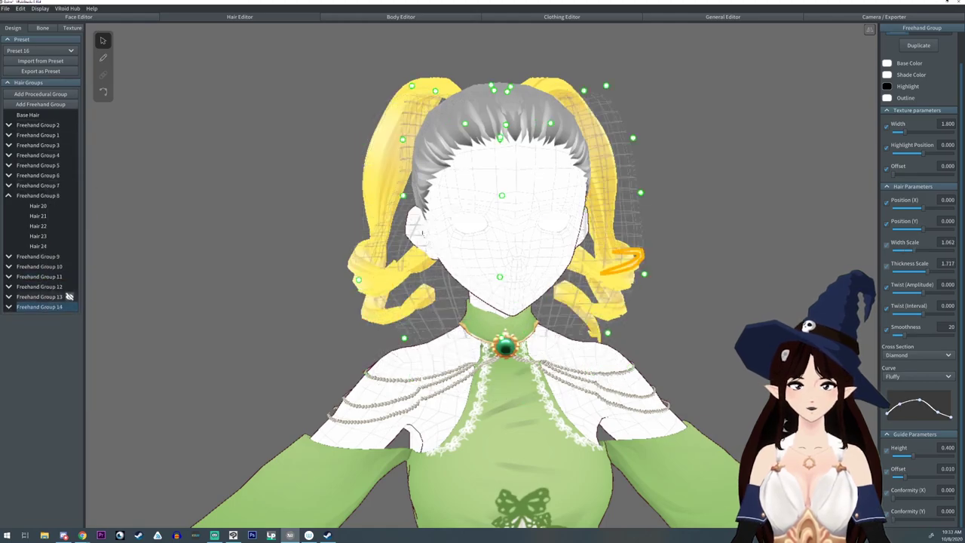
click(69, 297)
right_click(20, 308)
click(31, 297)
Pull the points of the last flipped curl group downward beneath the mirrored ponytail
drag(395, 335, 393, 360)
right_drag(422, 370, 415, 377)
drag(396, 364, 405, 393)
right_drag(370, 317, 507, 329)
Reshape the mirrored lower curl strand by moving its control points backward, checking it from several angles
scroll(588, 329, up, 4)
click(103, 91)
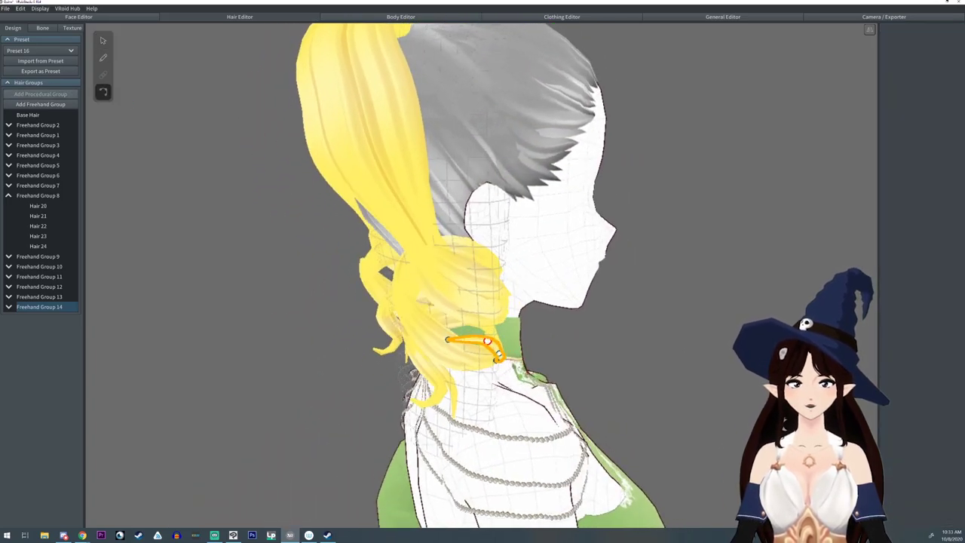
drag(487, 341, 448, 352)
right_drag(448, 352, 422, 344)
drag(396, 355, 351, 358)
right_drag(351, 358, 299, 359)
click(299, 359)
scroll(468, 317, down, 5)
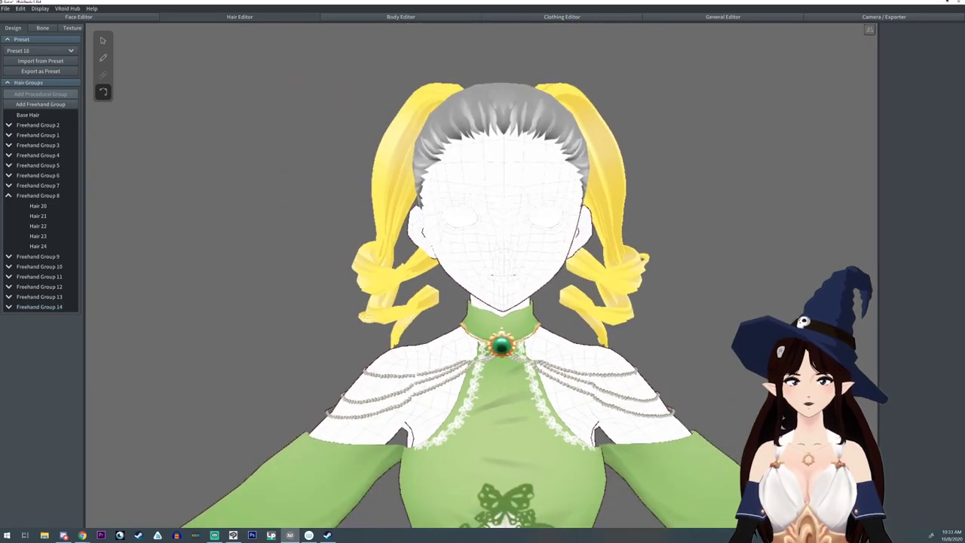
right_drag(468, 317, 513, 318)
Duplicate the Base Hair material and set the copy's base color to yellow FFF071
click(44, 113)
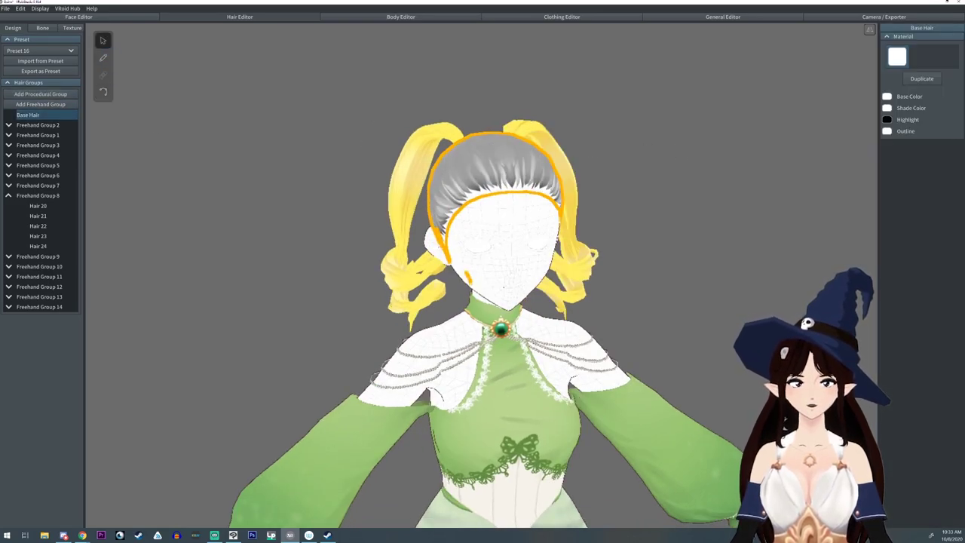
click(921, 78)
click(887, 96)
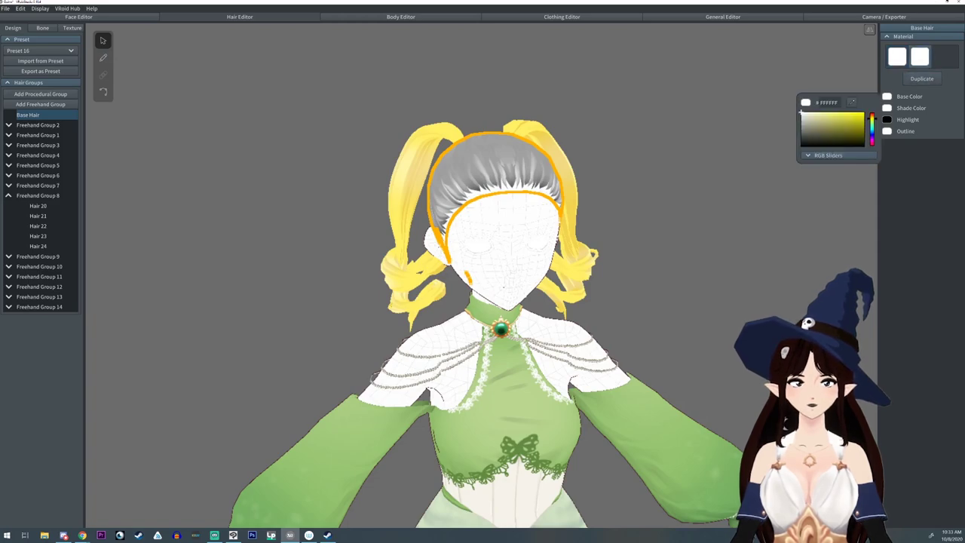
click(836, 111)
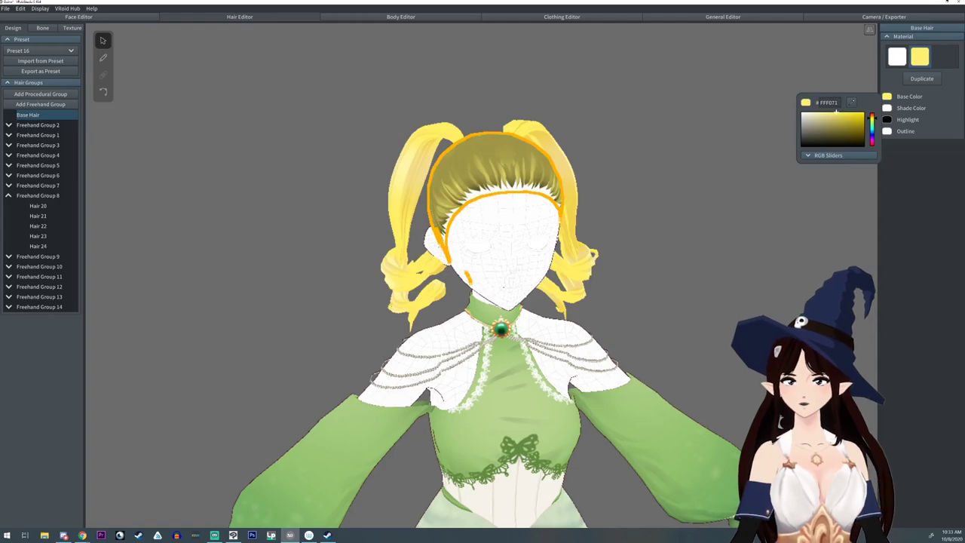
click(887, 108)
click(887, 108)
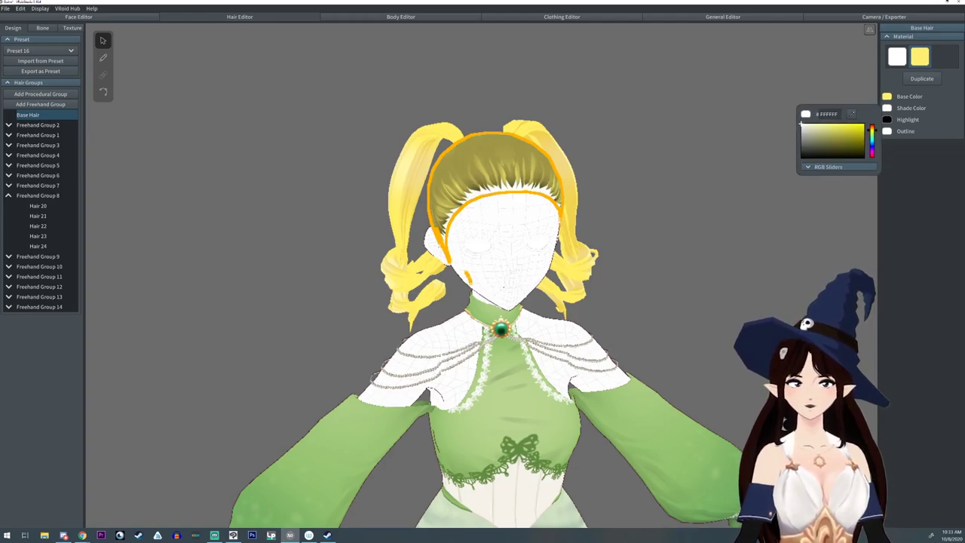
click(664, 196)
mouse_move(362, 241)
right_down()
mouse_move(709, 242)
mouse_move(739, 329)
mouse_move(736, 252)
mouse_move(770, 242)
mouse_move(520, 228)
mouse_move(607, 228)
right_up()
click(679, 226)
Create a bone group from Freehand Groups 1 to 7 with a bone count of 5 and fixed point of 0.03
scroll(678, 227, down, 2)
click(42, 28)
click(19, 90)
click(19, 101)
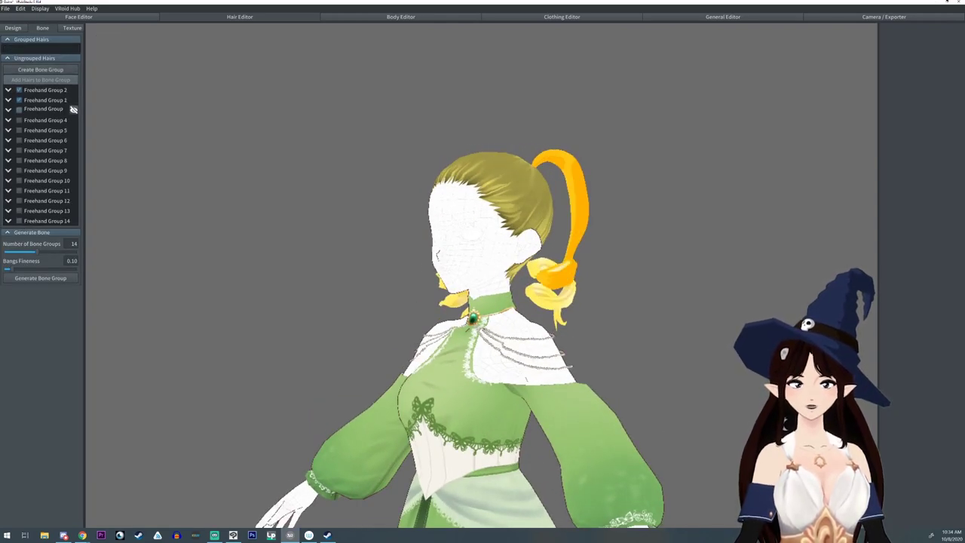
click(73, 109)
click(73, 120)
click(73, 130)
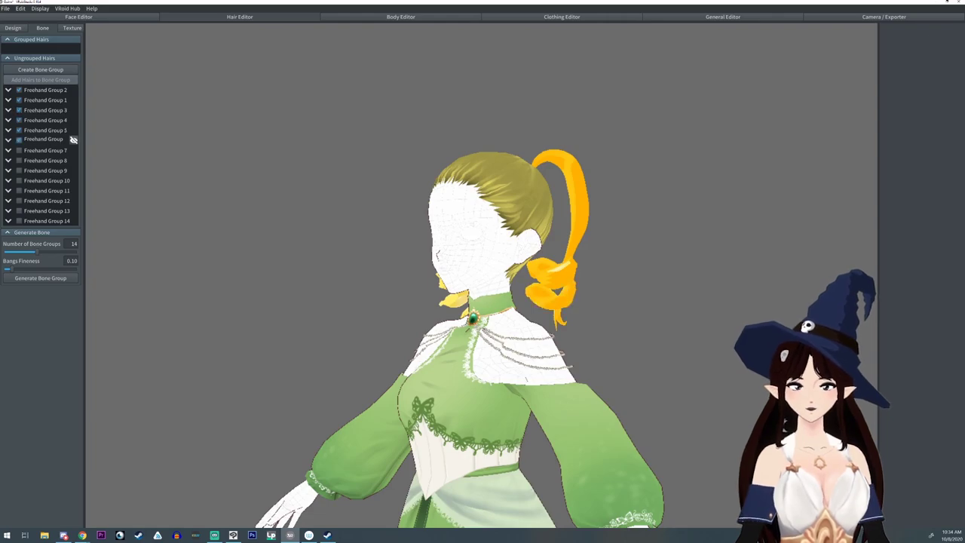
click(73, 140)
click(73, 150)
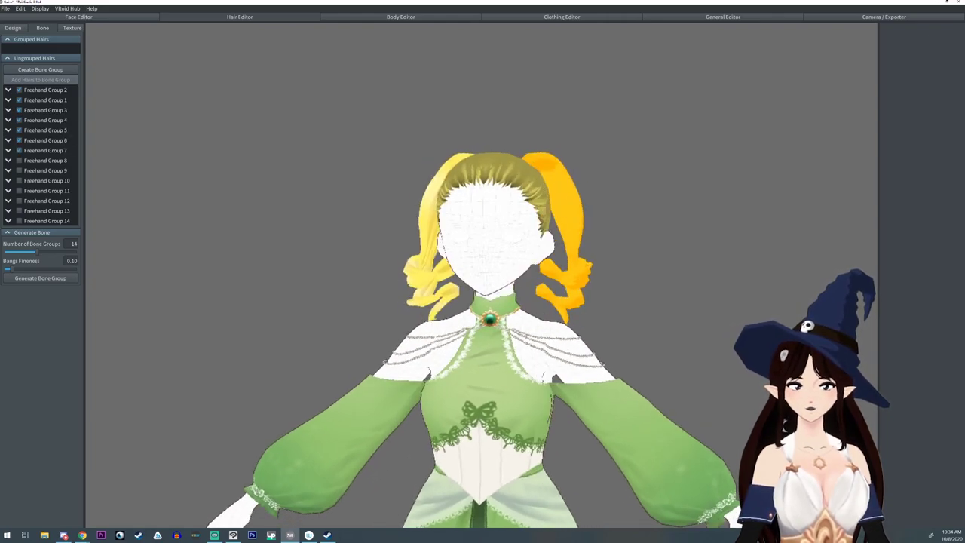
click(40, 69)
right_drag(422, 249, 317, 263)
drag(902, 84, 904, 64)
Create a bone group from Freehand Groups 8 to 14 with bone count 5 and fixed point 0.03
right_drag(648, 256, 671, 256)
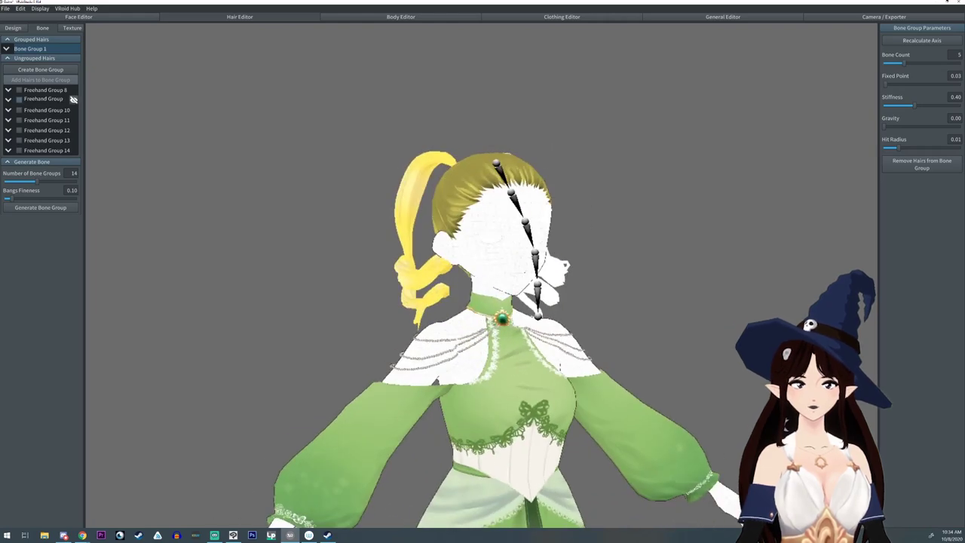
click(72, 99)
click(74, 89)
click(71, 109)
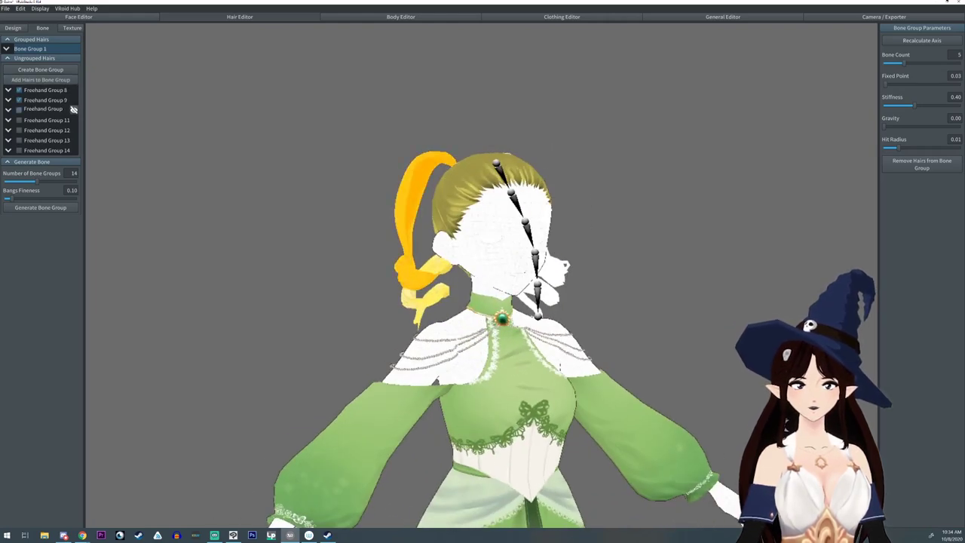
click(73, 119)
click(73, 129)
click(40, 79)
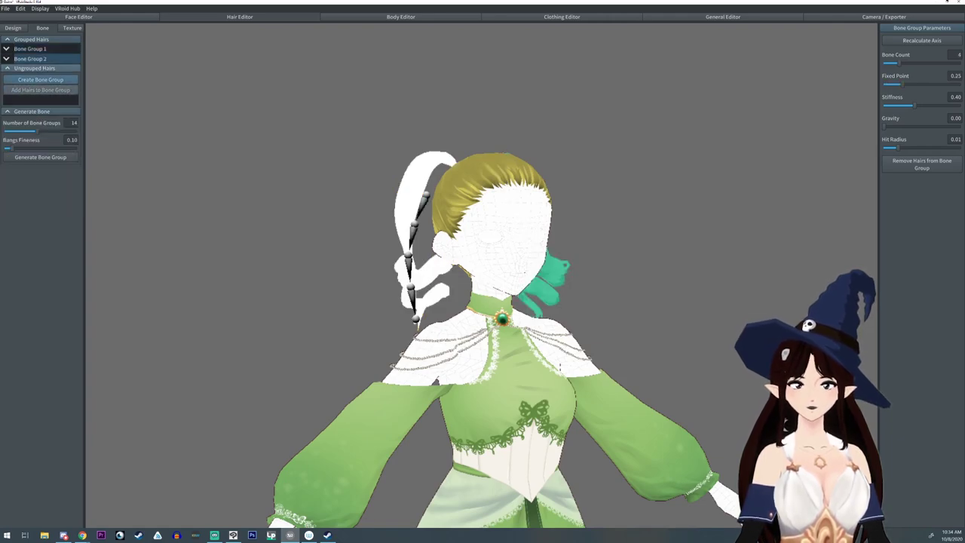
drag(900, 84, 905, 63)
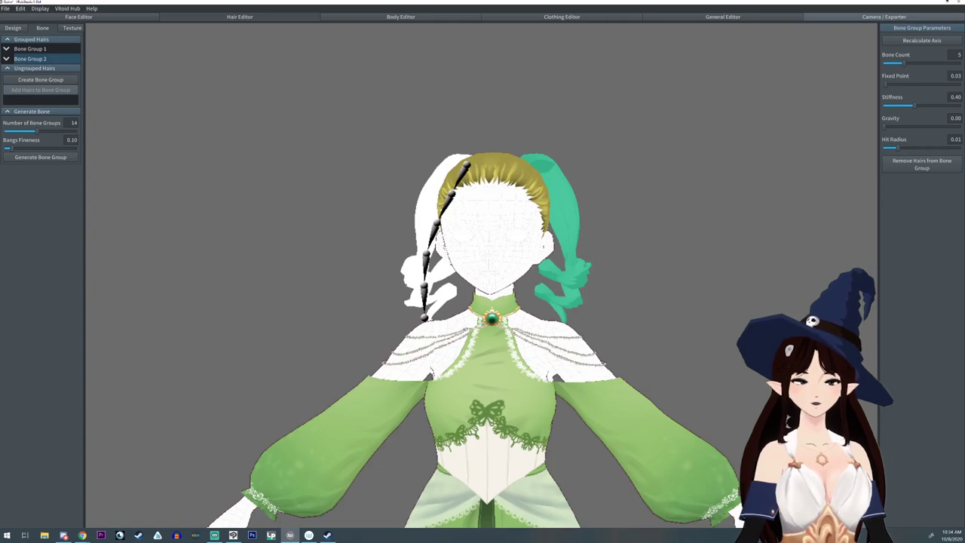
Preview the model's hair movement with the Walking animation
click(884, 16)
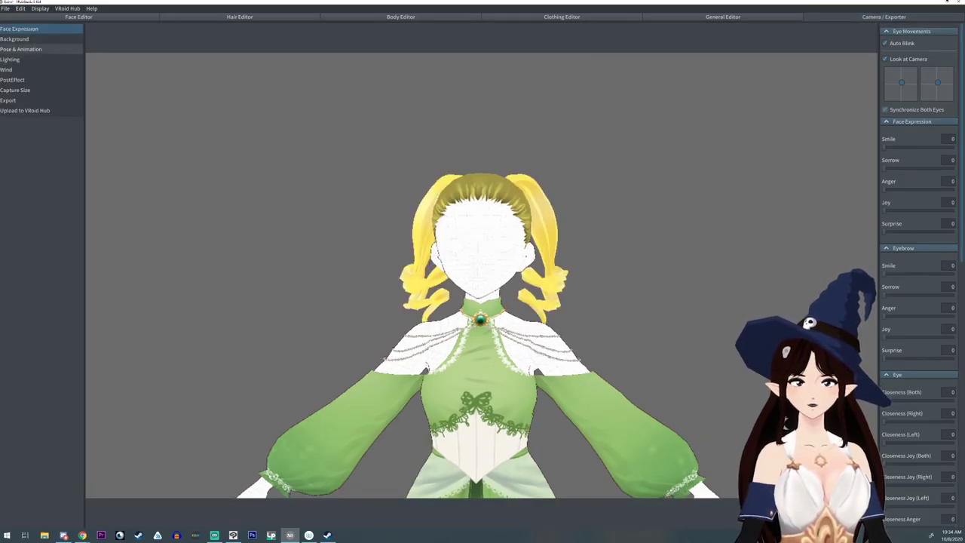
click(21, 49)
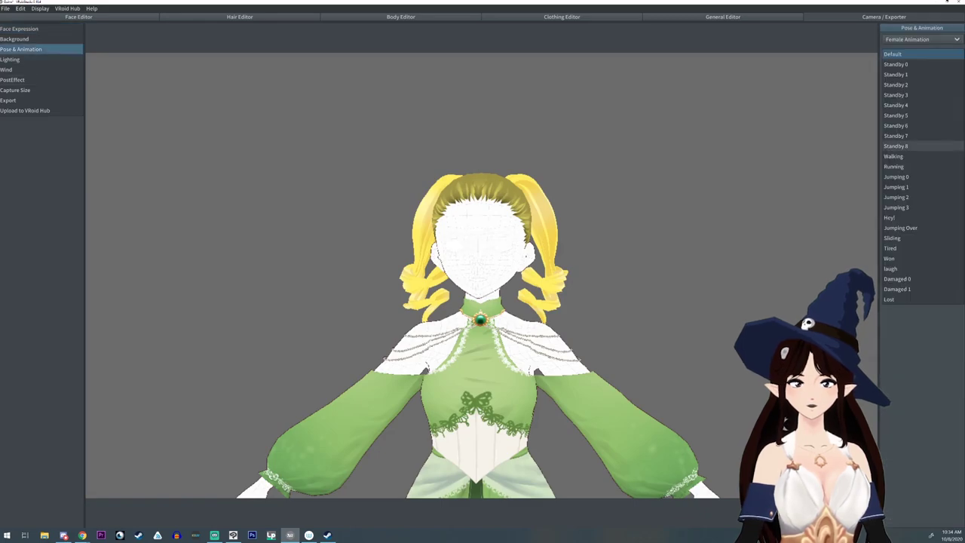
click(895, 156)
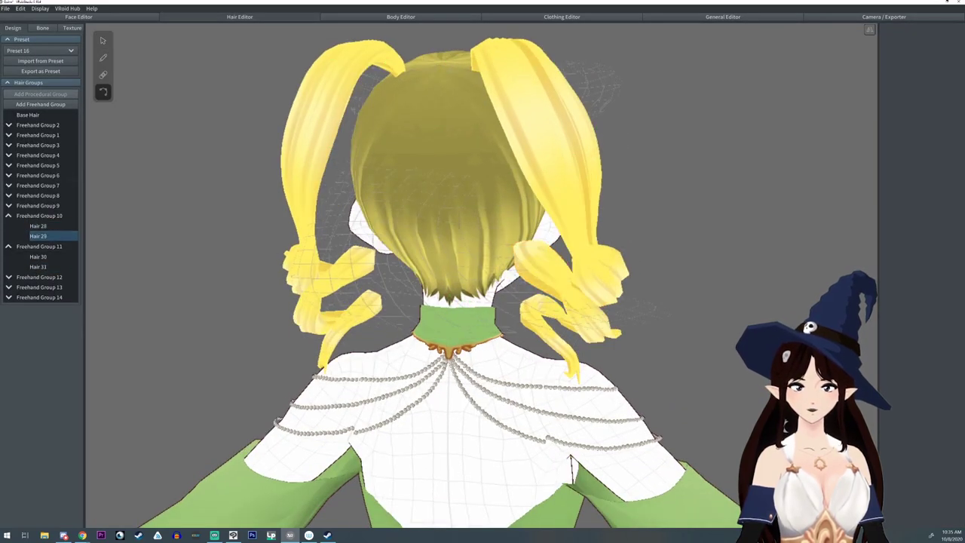
Examine the individual curl strands in Freehand Groups 9 and 11 from behind and the side
click(8, 206)
click(38, 287)
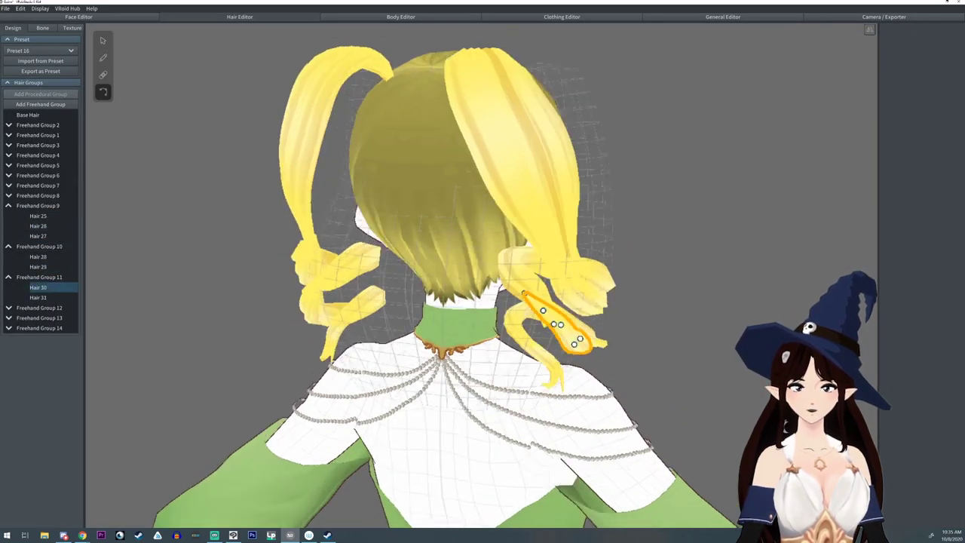
click(38, 298)
click(358, 270)
right_drag(422, 302, 604, 310)
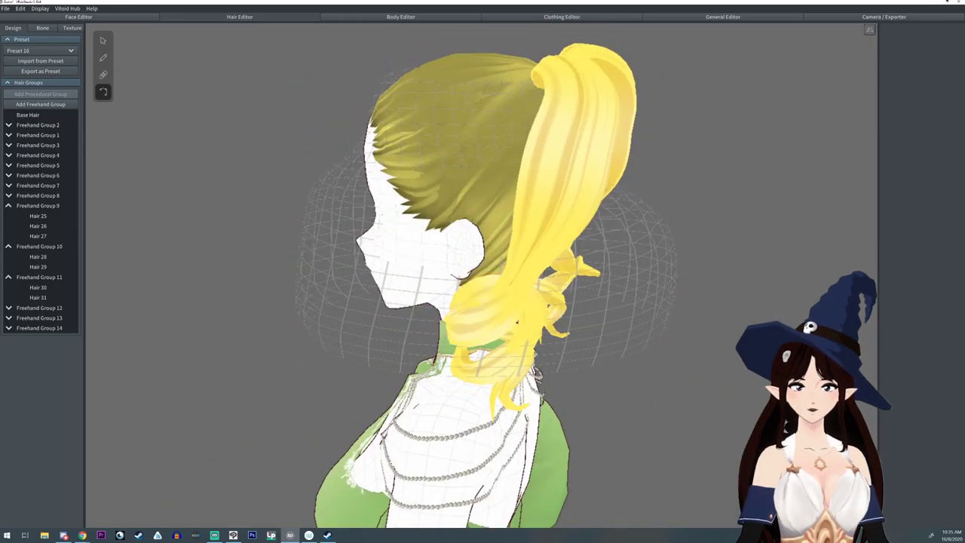
right_drag(604, 264, 520, 316)
click(445, 306)
click(38, 297)
Hide the base hair and add a new freehand group with Freehand Group 2 selected as its starting point
click(44, 114)
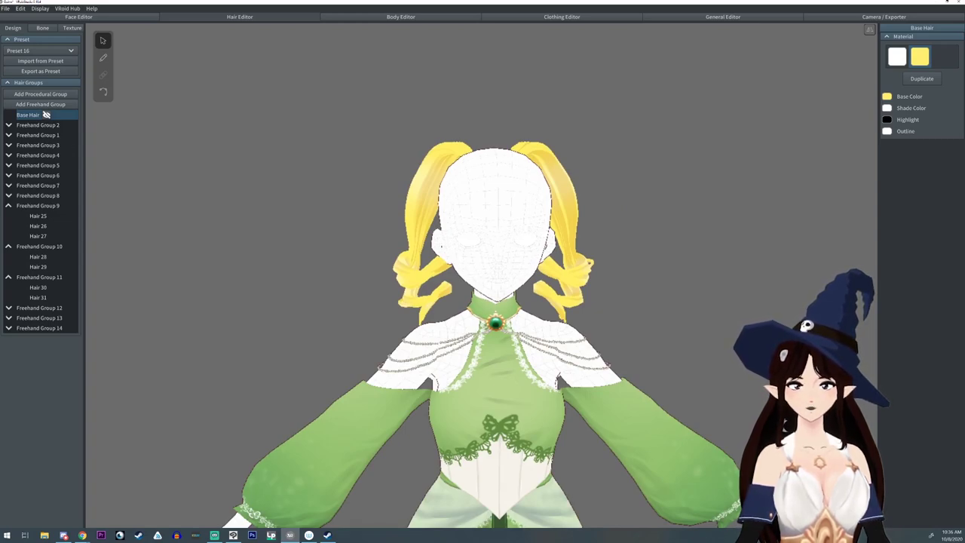
click(66, 124)
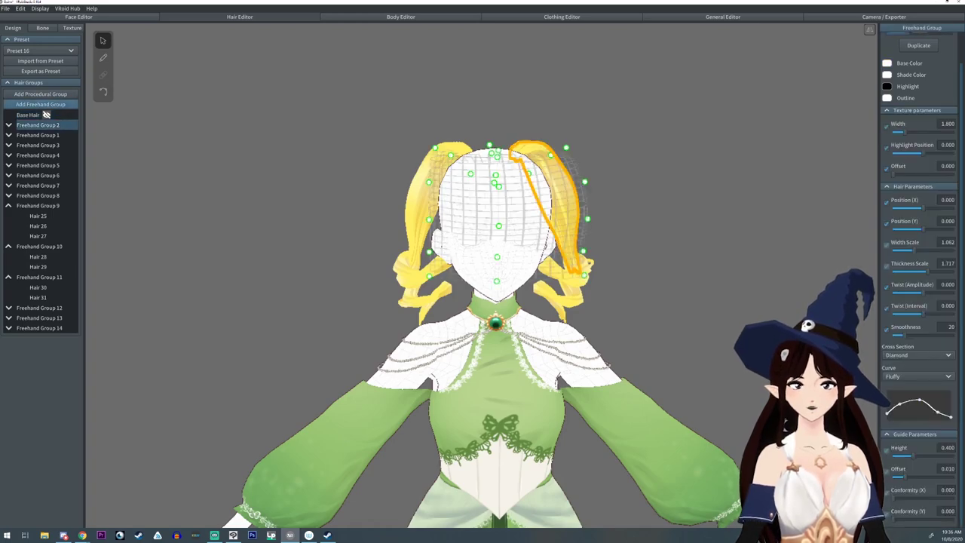
click(41, 104)
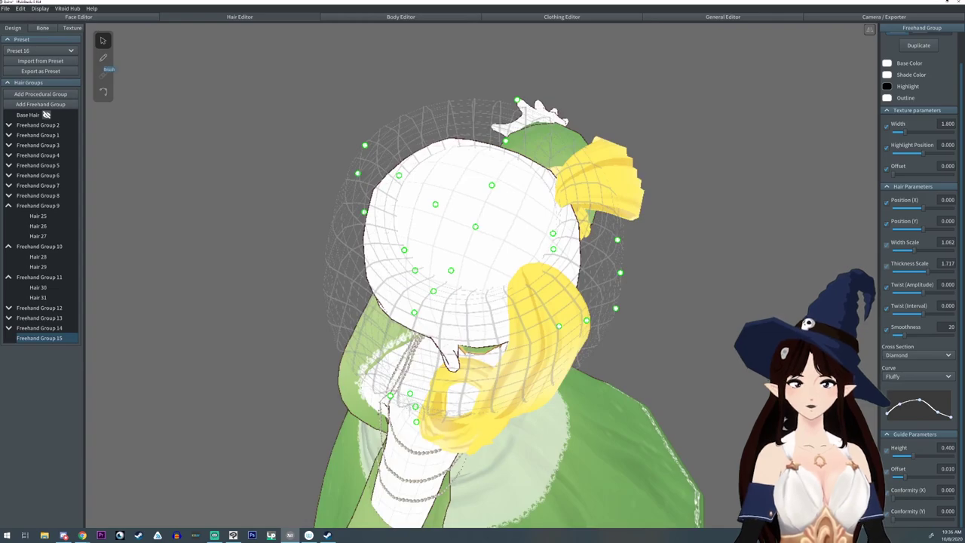
Set the hair brush width and thickness to 0.010 for thin strands
key(b)
drag(900, 280, 896, 280)
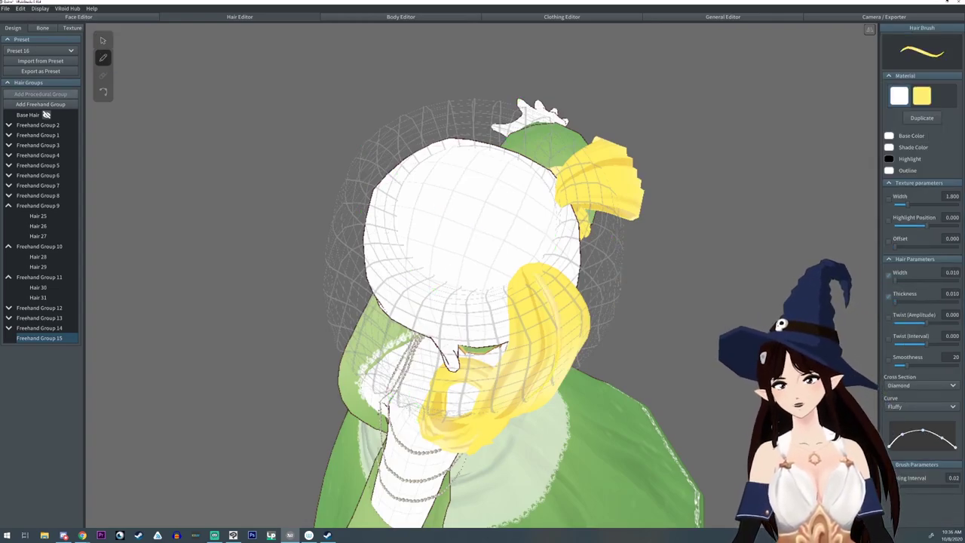
mouse_move(362, 362)
right_down()
mouse_move(483, 241)
mouse_move(445, 252)
mouse_move(482, 241)
mouse_move(558, 245)
mouse_move(460, 245)
right_up()
Add another freehand group with an adjusted guide and draw a thin strand along the mirrored ponytail
click(41, 105)
click(103, 41)
mouse_move(446, 105)
mouse_down()
mouse_move(397, 92)
mouse_move(339, 174)
mouse_up()
right_drag(452, 249, 618, 347)
click(104, 58)
drag(438, 185, 516, 347)
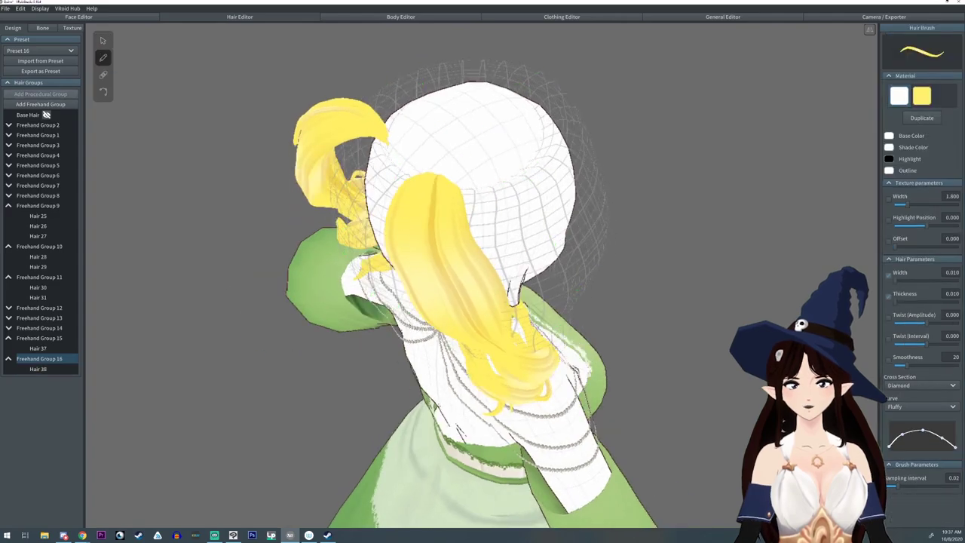
Pull the guide points beside the thin strand outward so it stands off the mirrored ponytail, and deselect it
mouse_move(619, 347)
right_down()
mouse_move(483, 256)
mouse_move(452, 253)
right_up()
click(104, 41)
click(39, 369)
drag(370, 189, 337, 180)
drag(378, 145, 363, 139)
drag(410, 97, 403, 92)
click(302, 196)
right_drag(483, 249, 404, 241)
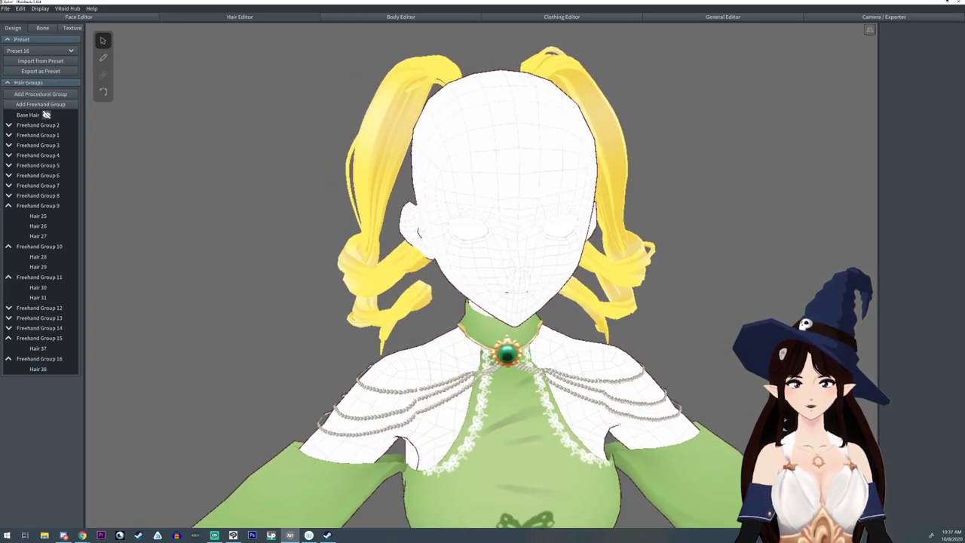
Add the ungrouped strand hairs of Freehand Group 15 to Bone Group 1 in the hair bone settings
click(43, 28)
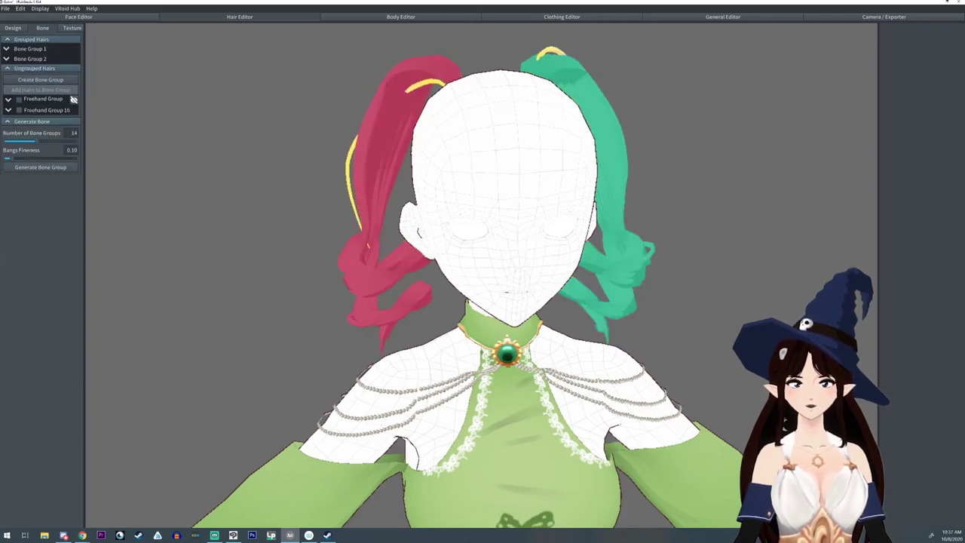
click(19, 100)
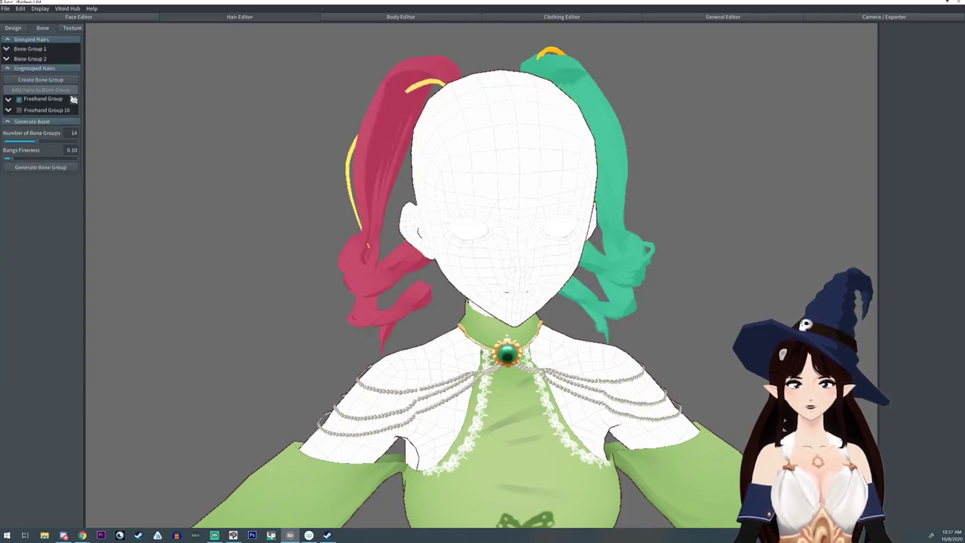
click(52, 48)
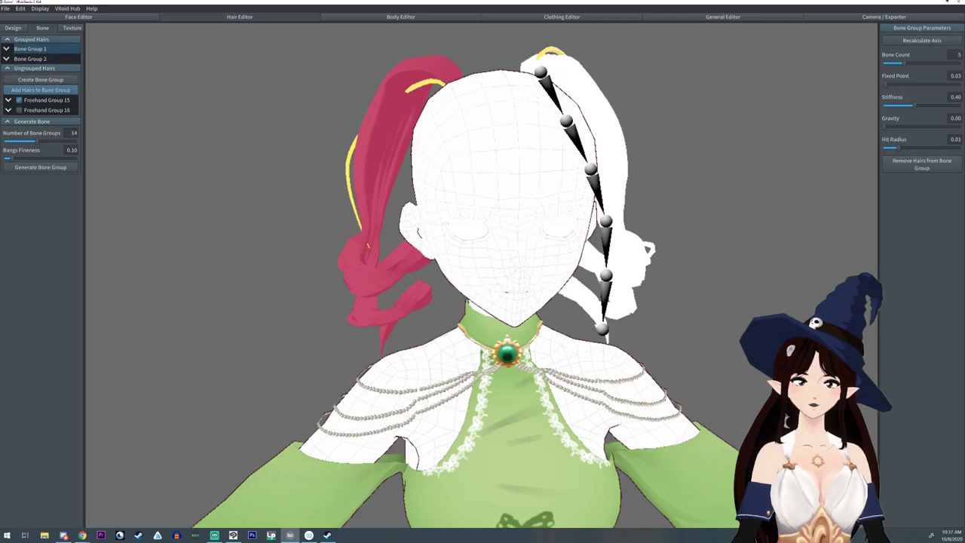
click(41, 90)
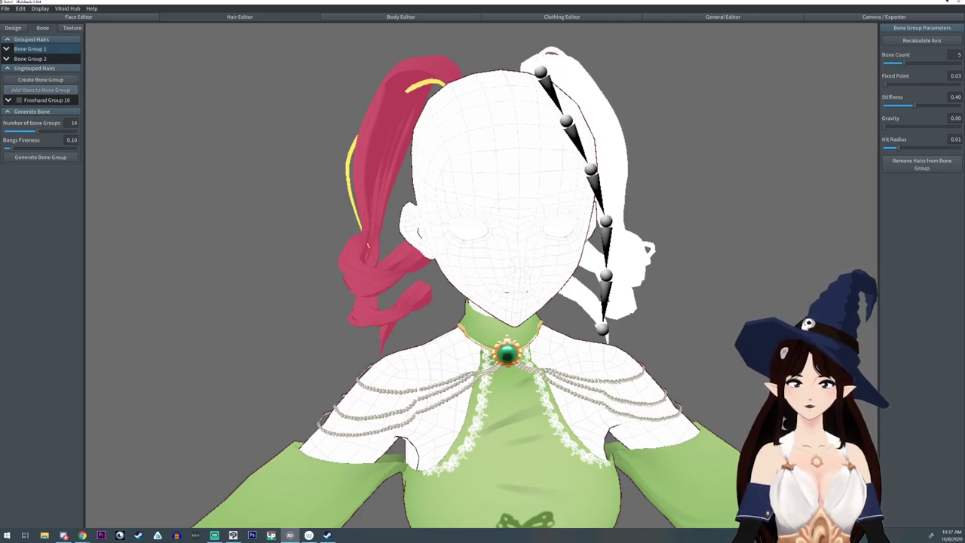
Add the thin strand in Freehand Group 16 to Bone Group 2
click(30, 59)
click(19, 100)
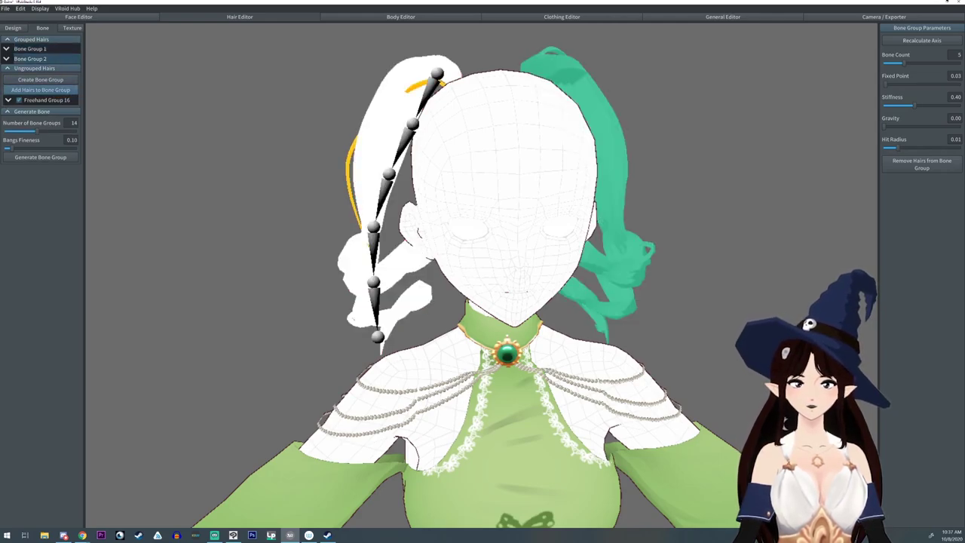
click(40, 90)
Inspect both ponytails with their stray strands and open the pose and animation preview to check the hair movement
right_drag(498, 264, 423, 264)
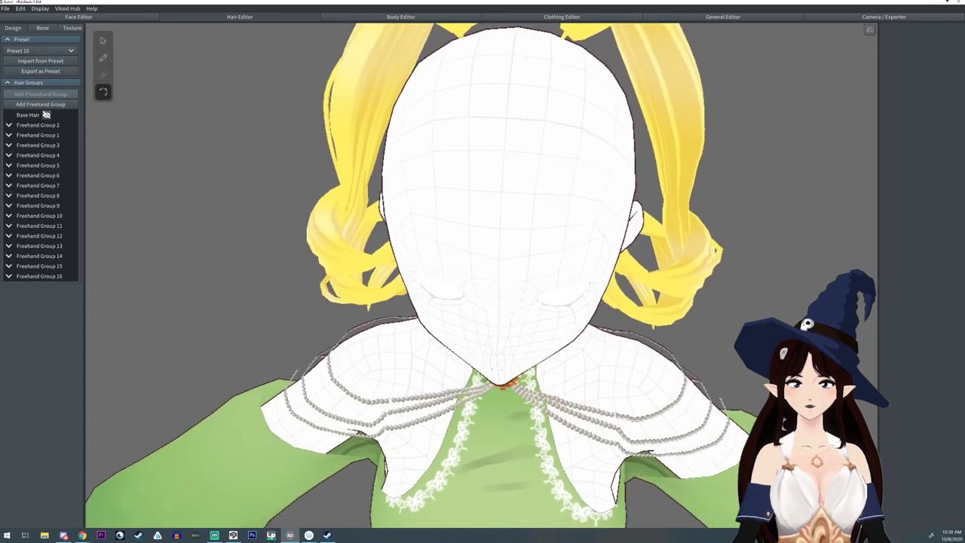
right_drag(483, 302, 483, 249)
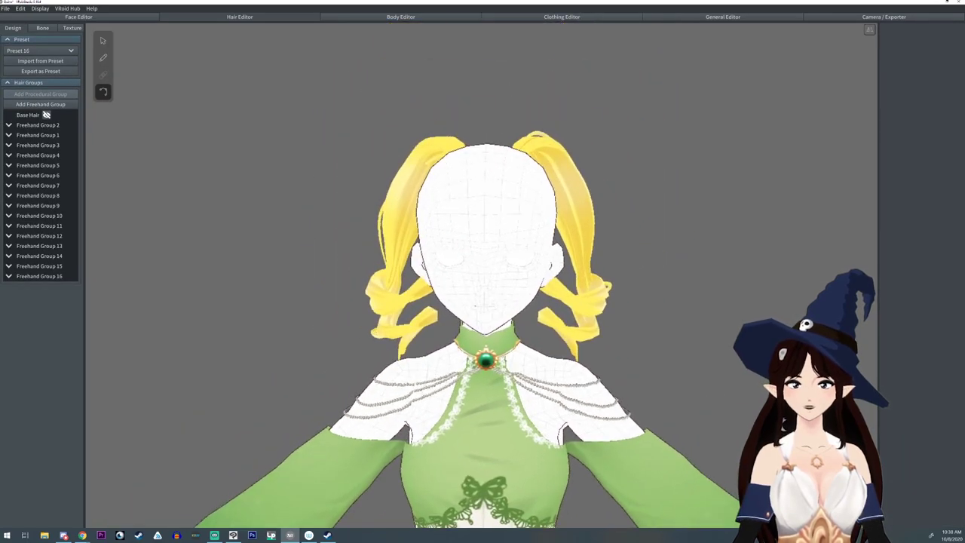
click(722, 16)
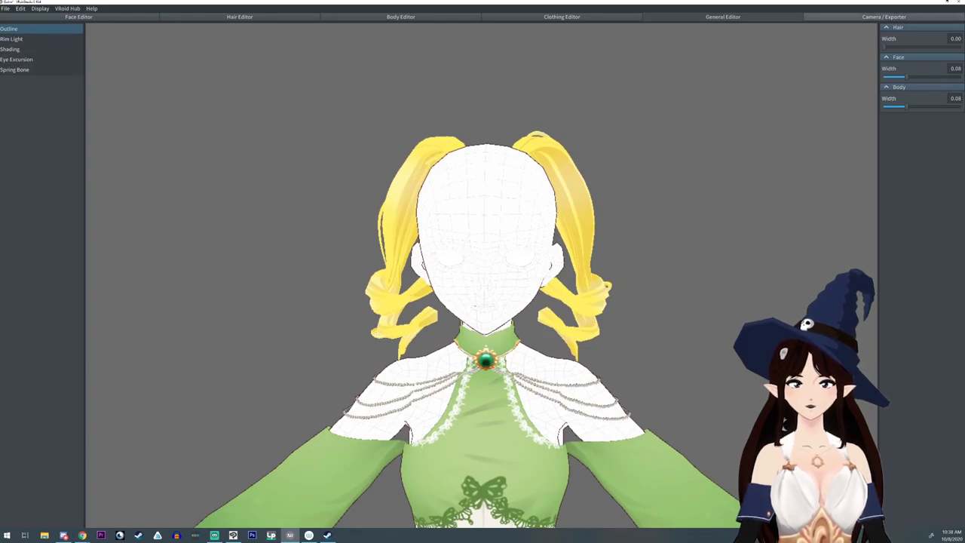
click(884, 16)
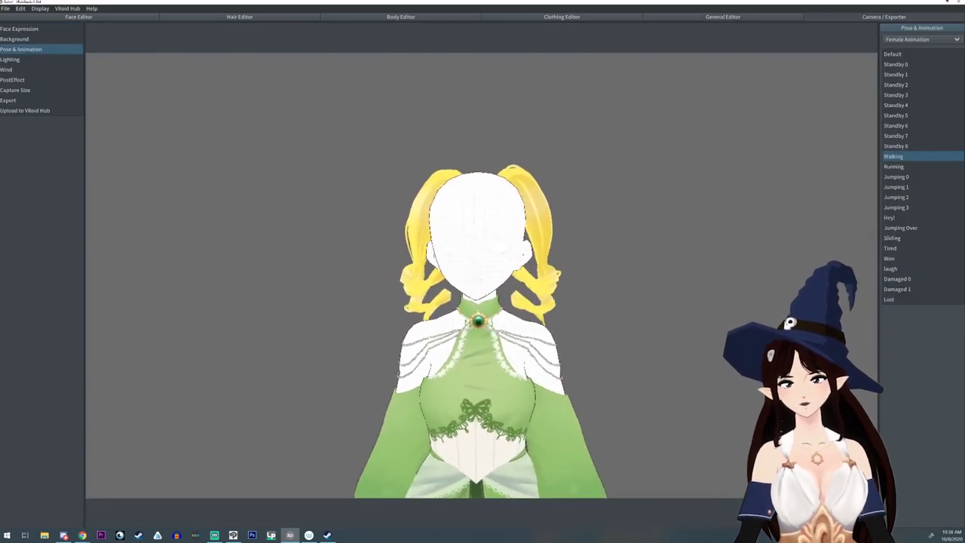